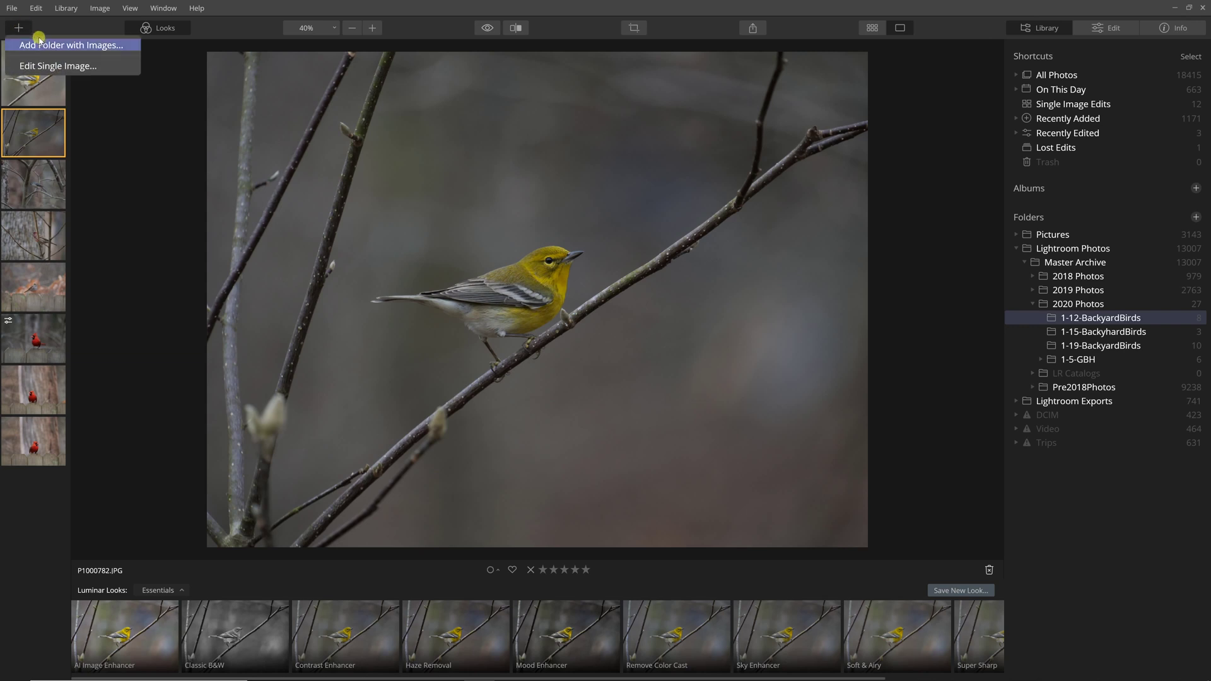
- Close the add-images options, toggle the Looks strip off and on, and return to library folders
click(171, 26)
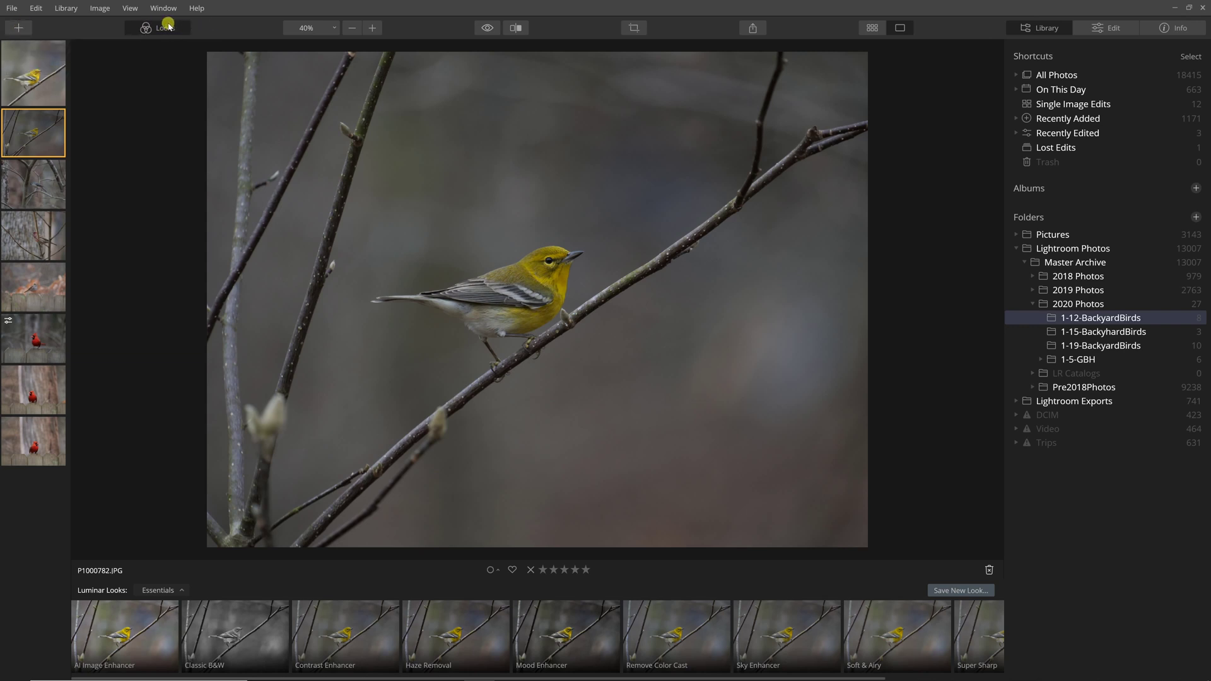
click(167, 27)
click(167, 27)
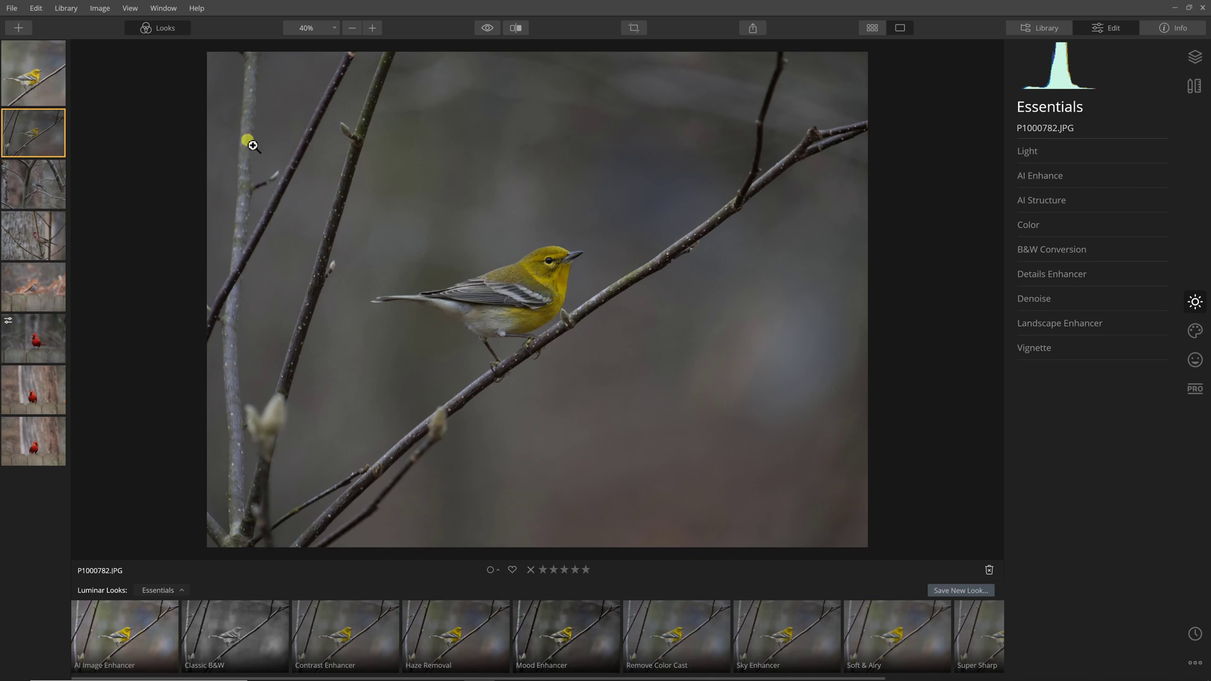
click(1040, 29)
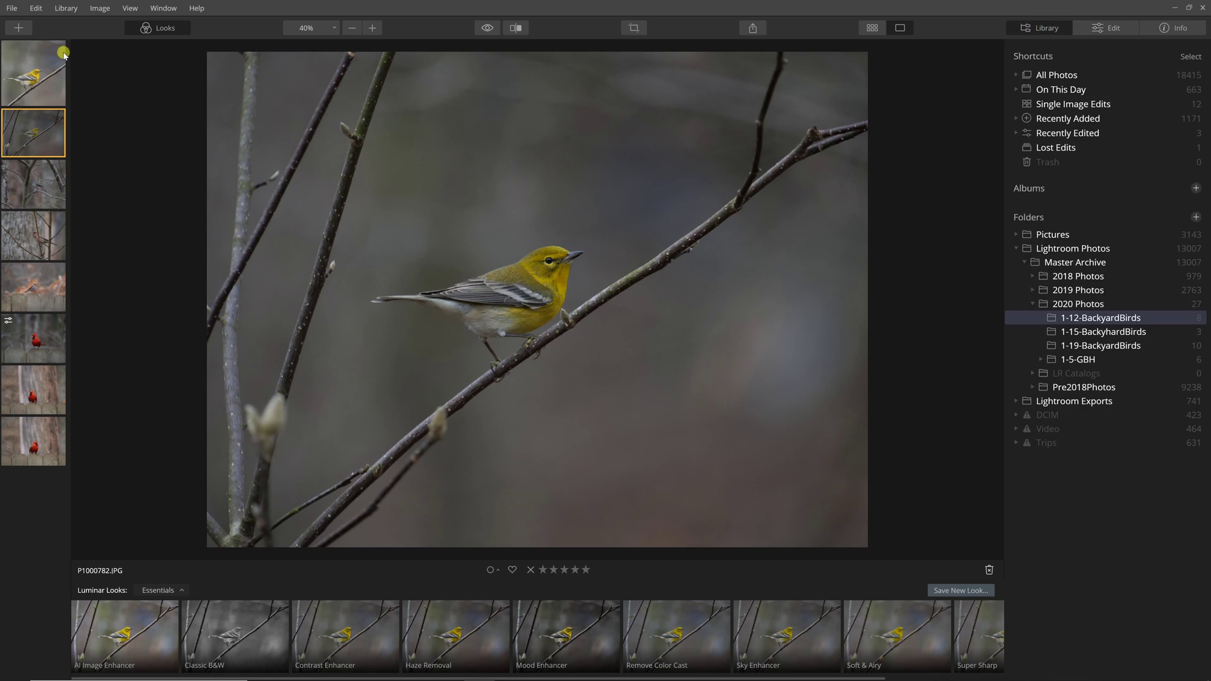
- Open and close the add-images options, then hide and restore the Looks strip again
click(19, 27)
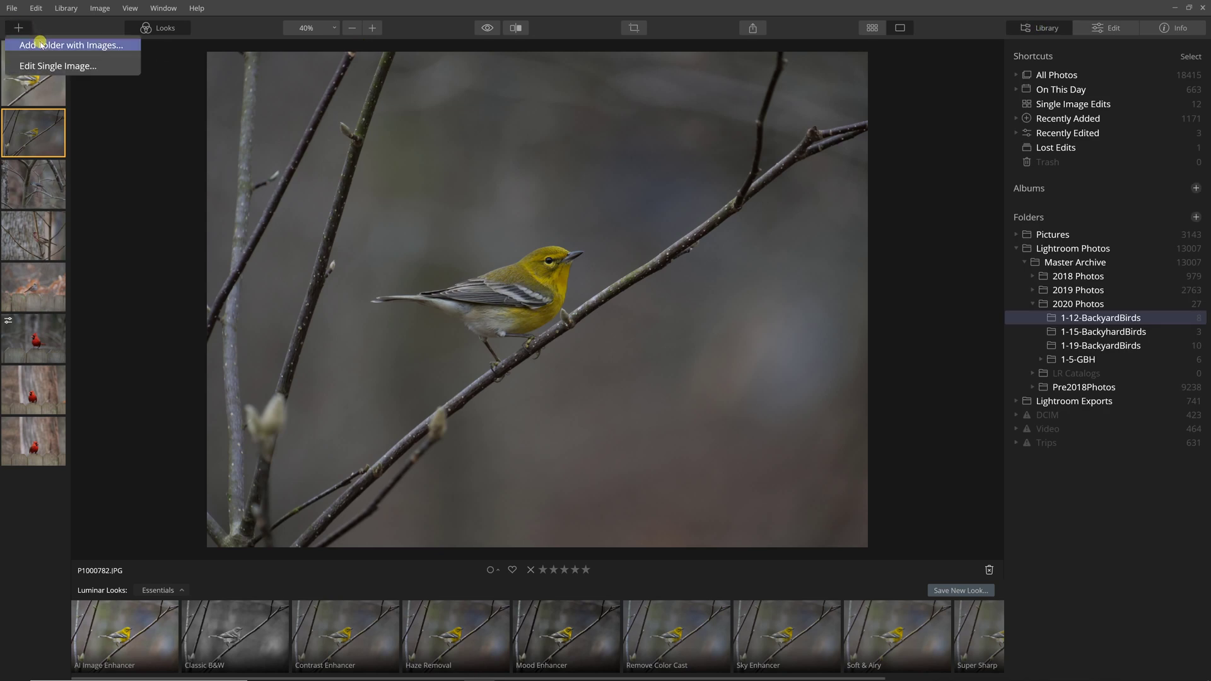
click(212, 25)
click(168, 27)
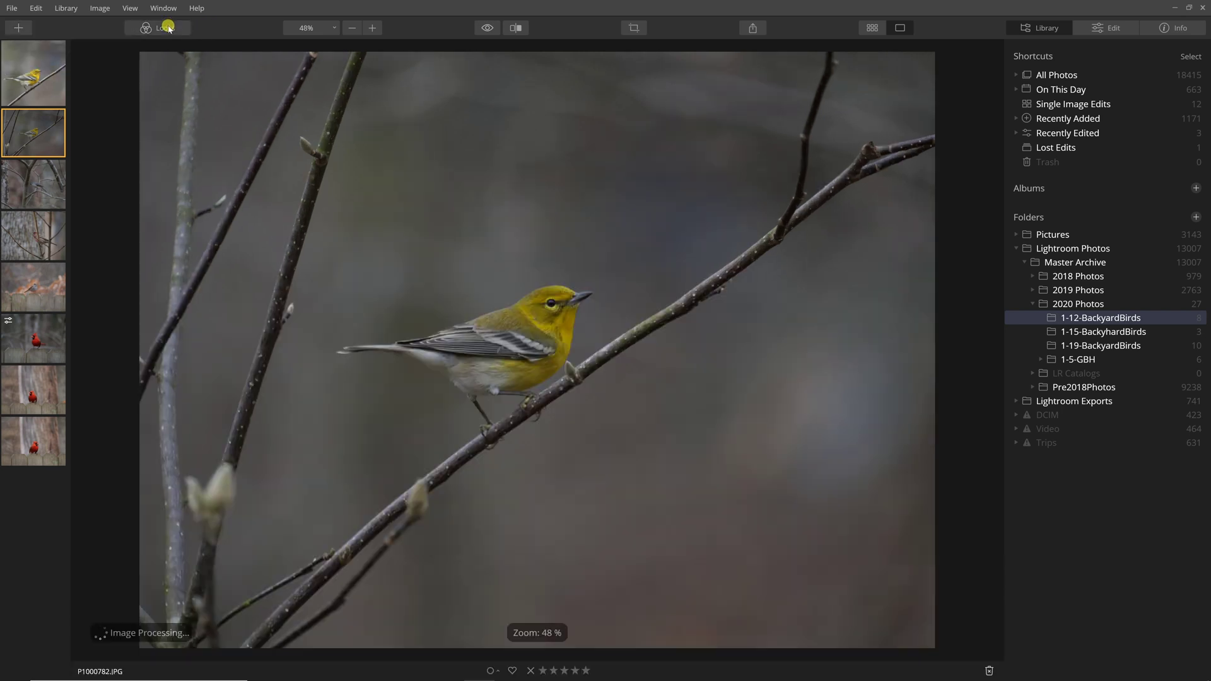
click(167, 28)
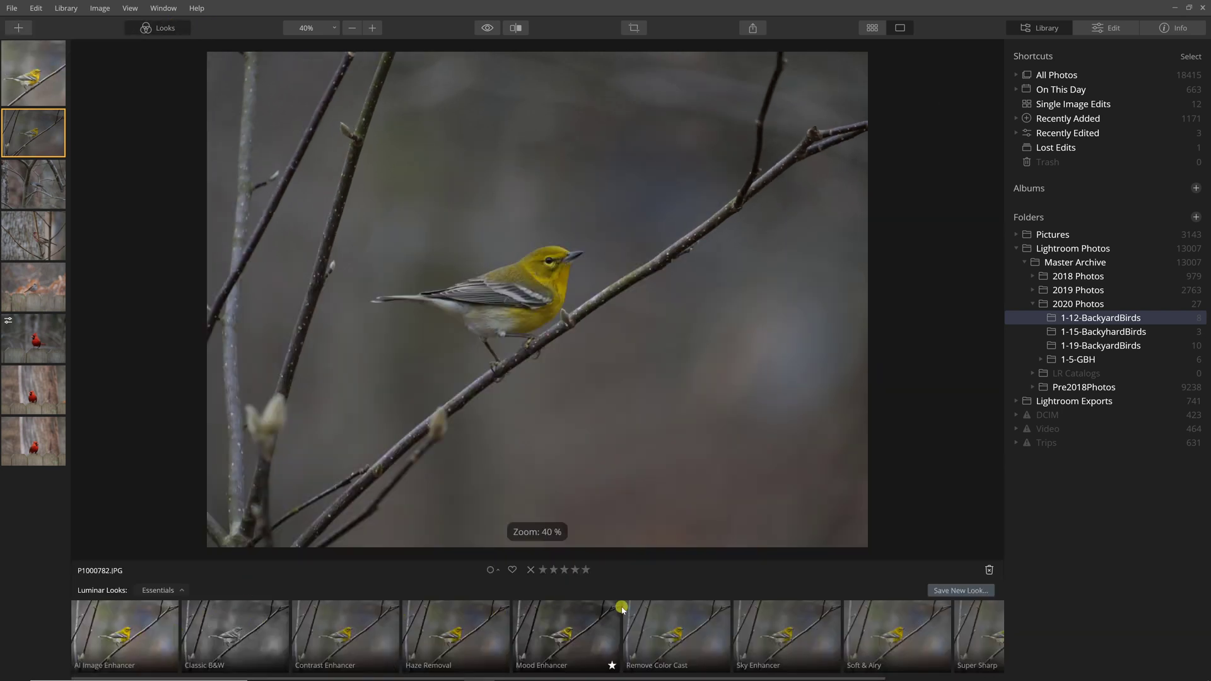
- Zoom the warbler photo to 200%, then 300%, and back to 200%
click(334, 28)
click(311, 89)
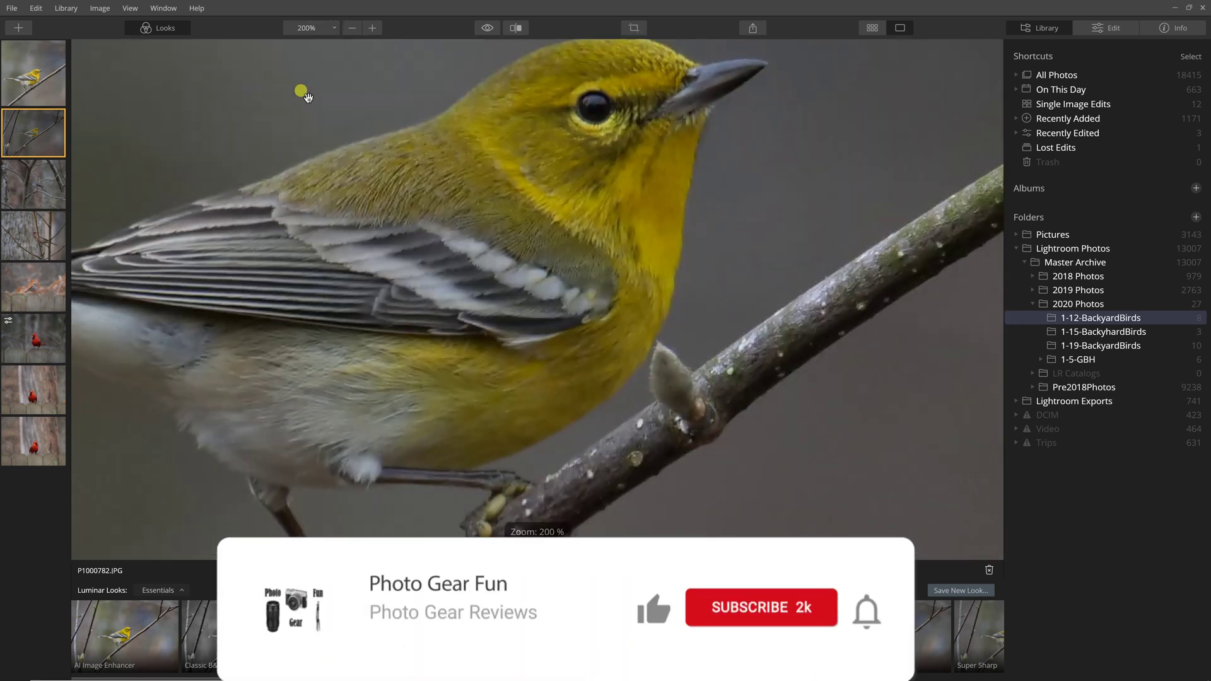
click(369, 28)
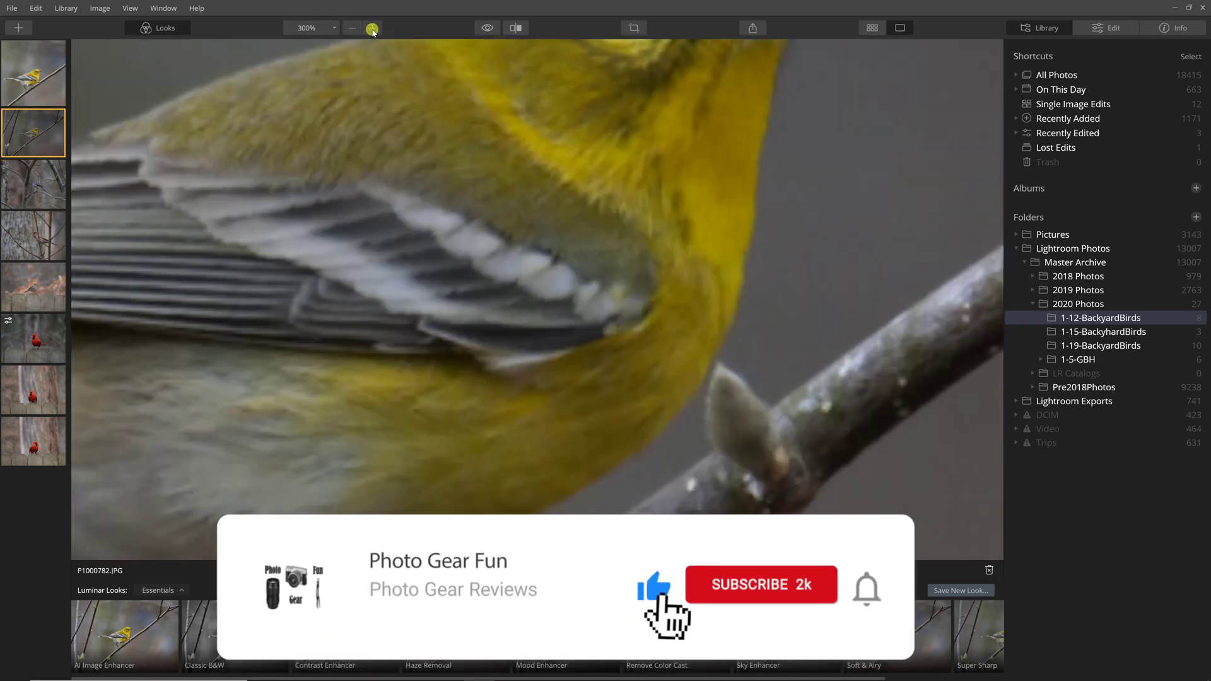
click(352, 27)
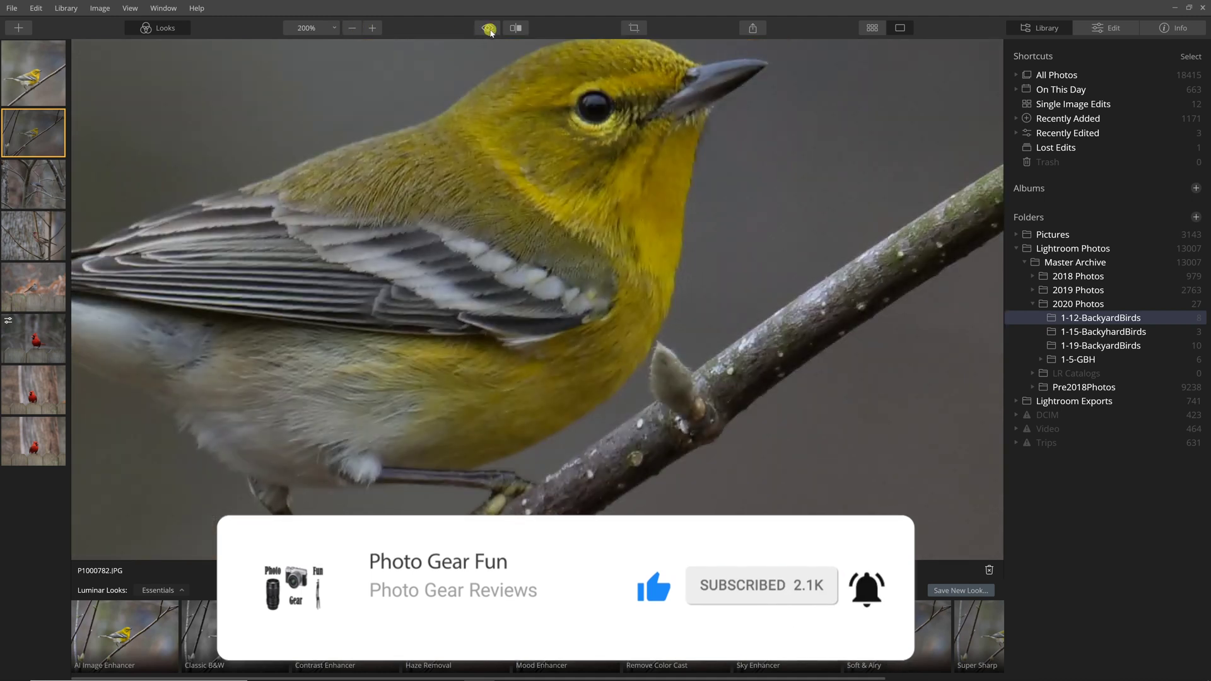
- View the 1-12-BackyardBirds folder as a grid, then return to the single warbler photo
click(514, 29)
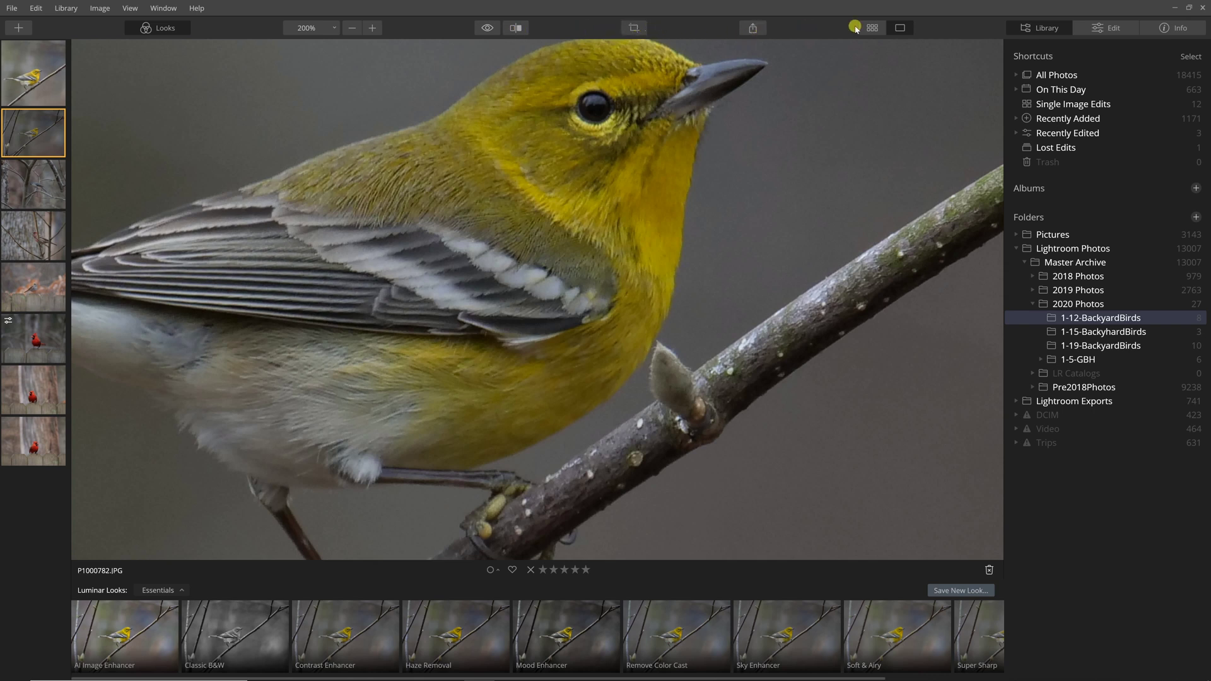
click(876, 29)
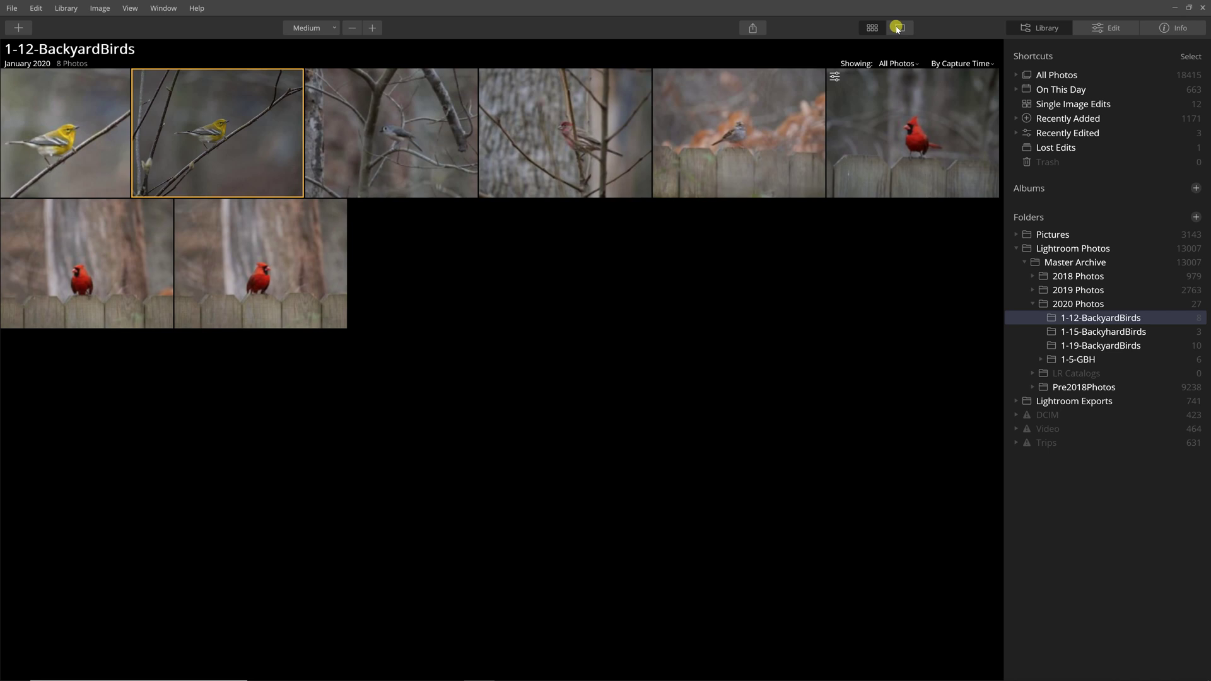
click(898, 29)
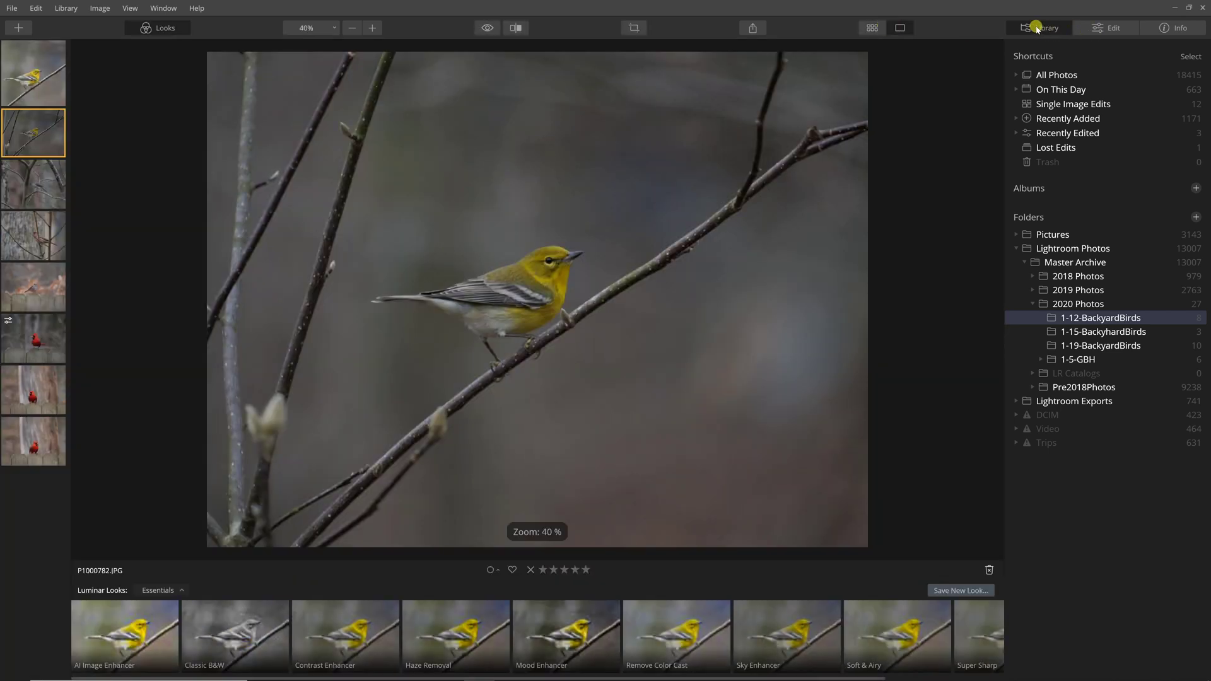
- Open the Edit tools, check the photo's EXIF info, then return to Essentials
click(1107, 29)
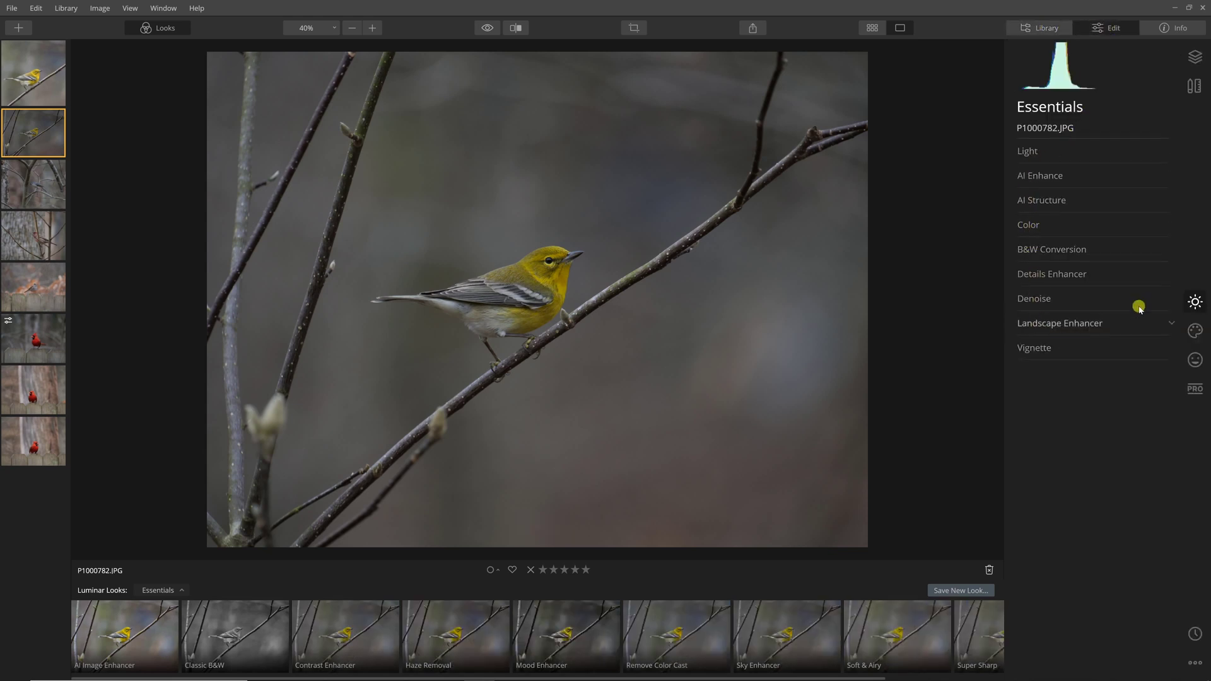
click(1180, 28)
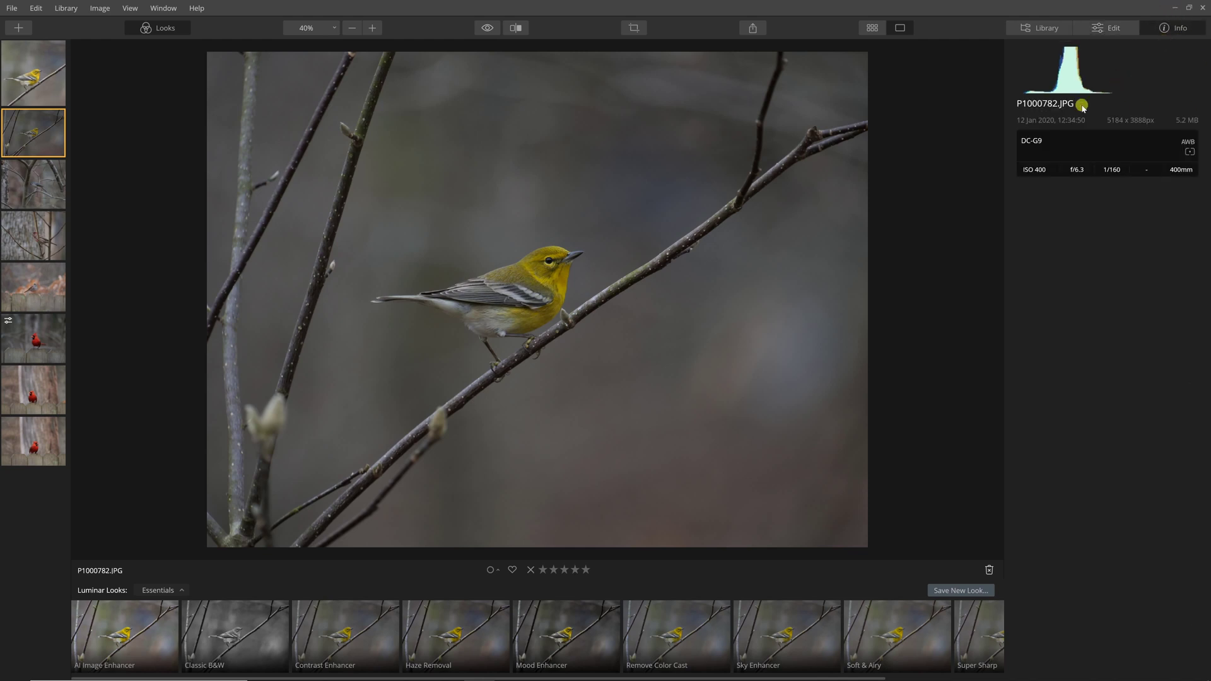
click(1109, 27)
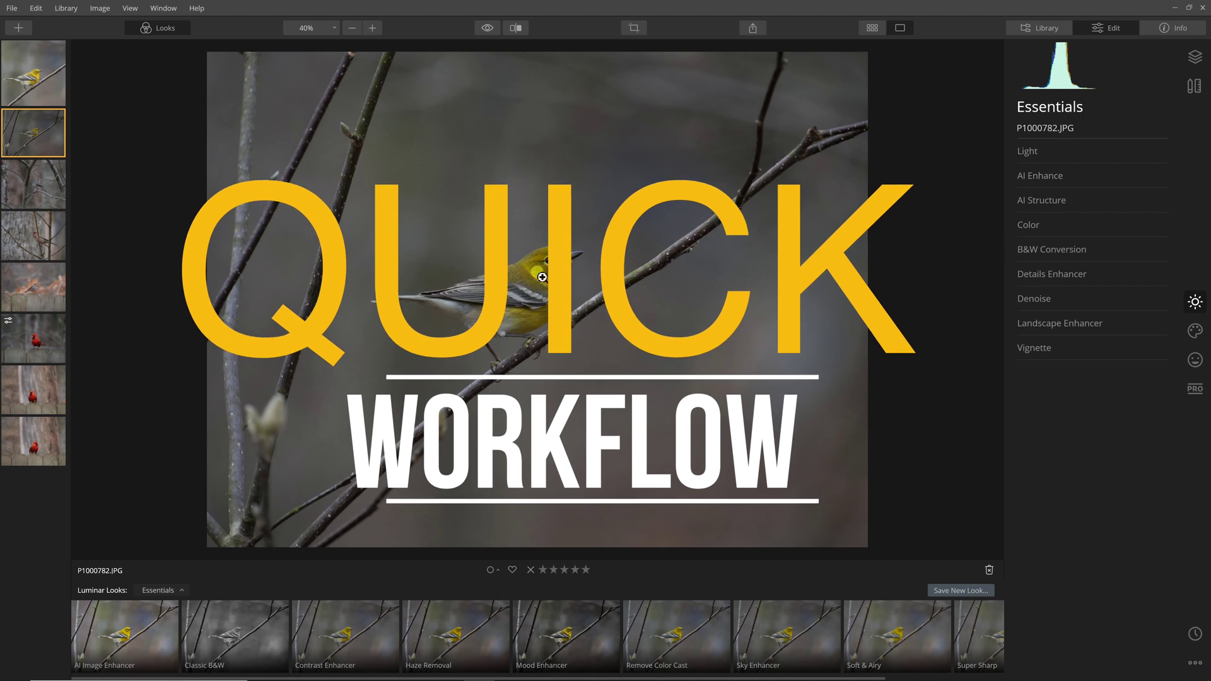
click(481, 293)
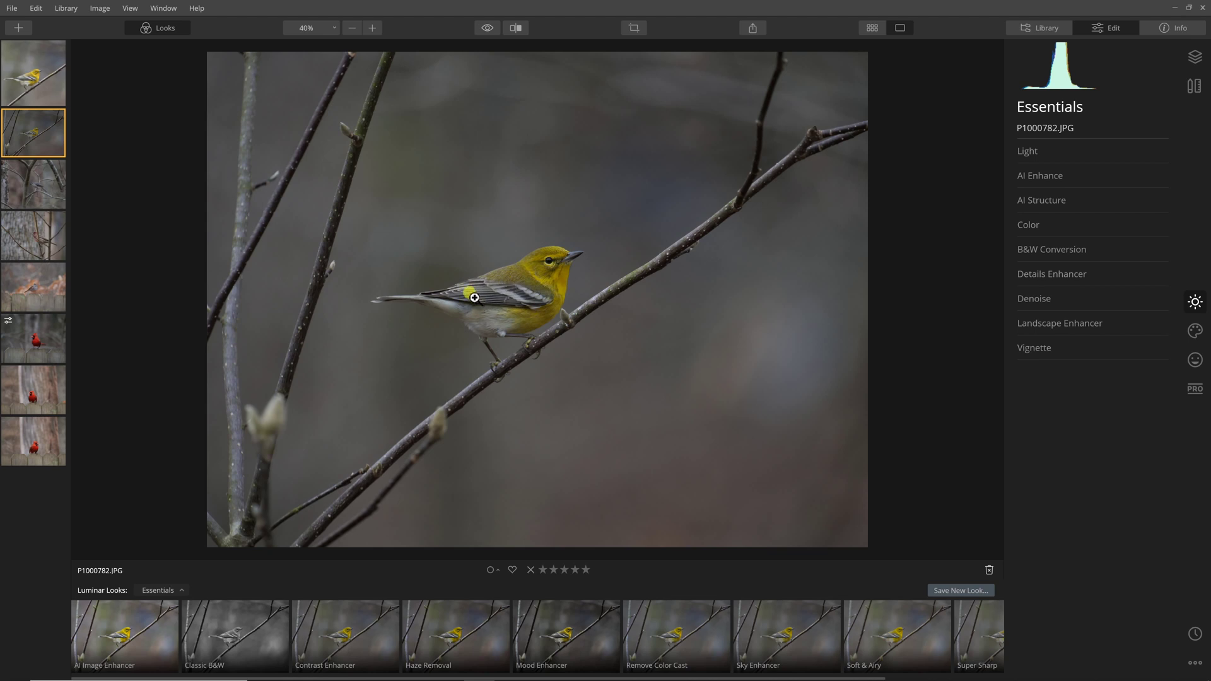
- Apply the AI Image Enhancer look and compare it in the before/after split view
click(137, 629)
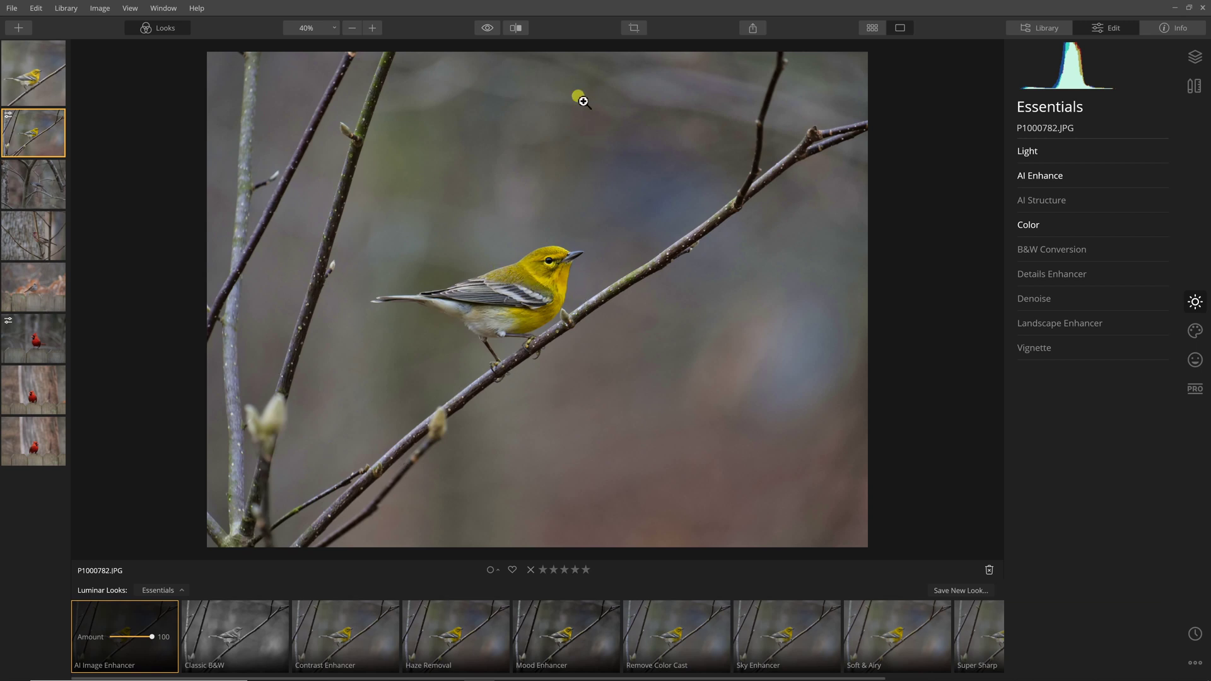
click(518, 25)
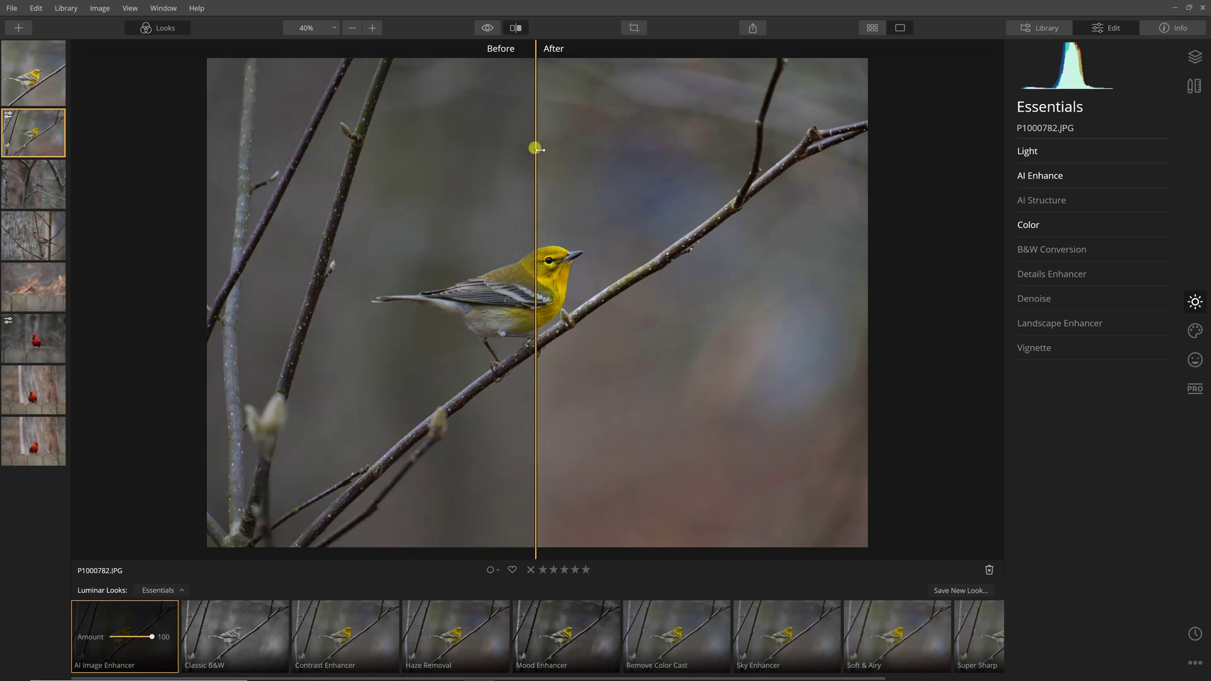
drag(532, 149, 382, 201)
click(518, 29)
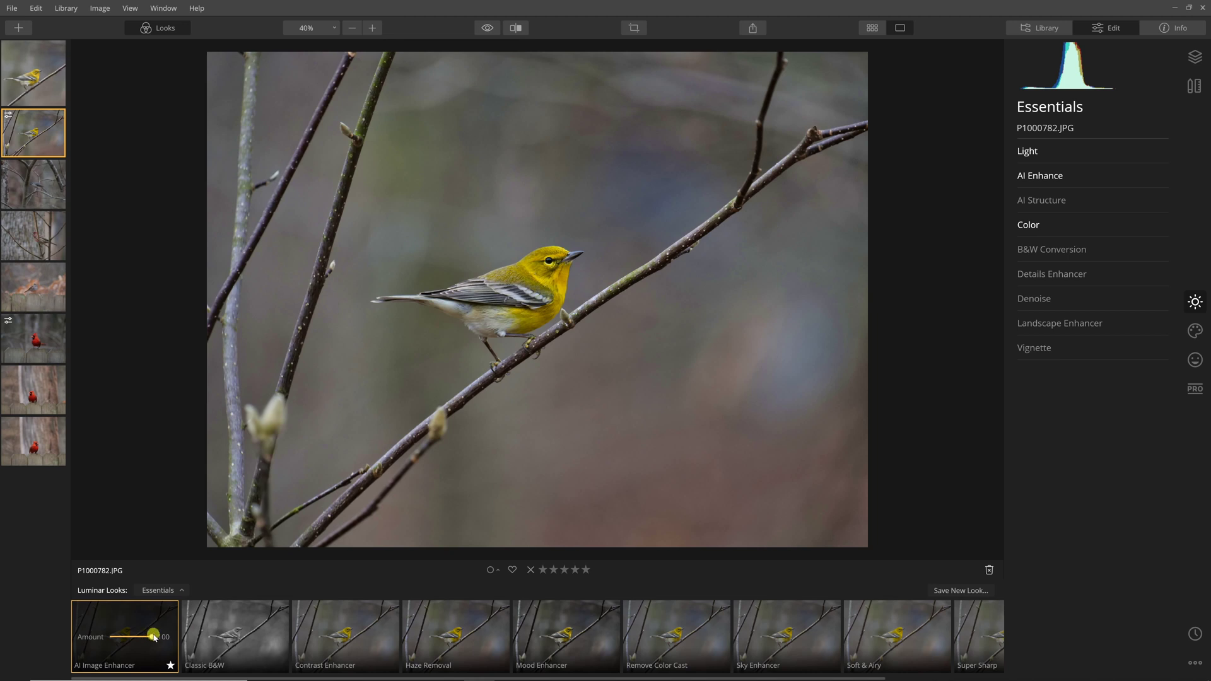
- Lower the AI Image Enhancer amount to 59 and inspect detail at 100% zoom
drag(145, 639, 138, 639)
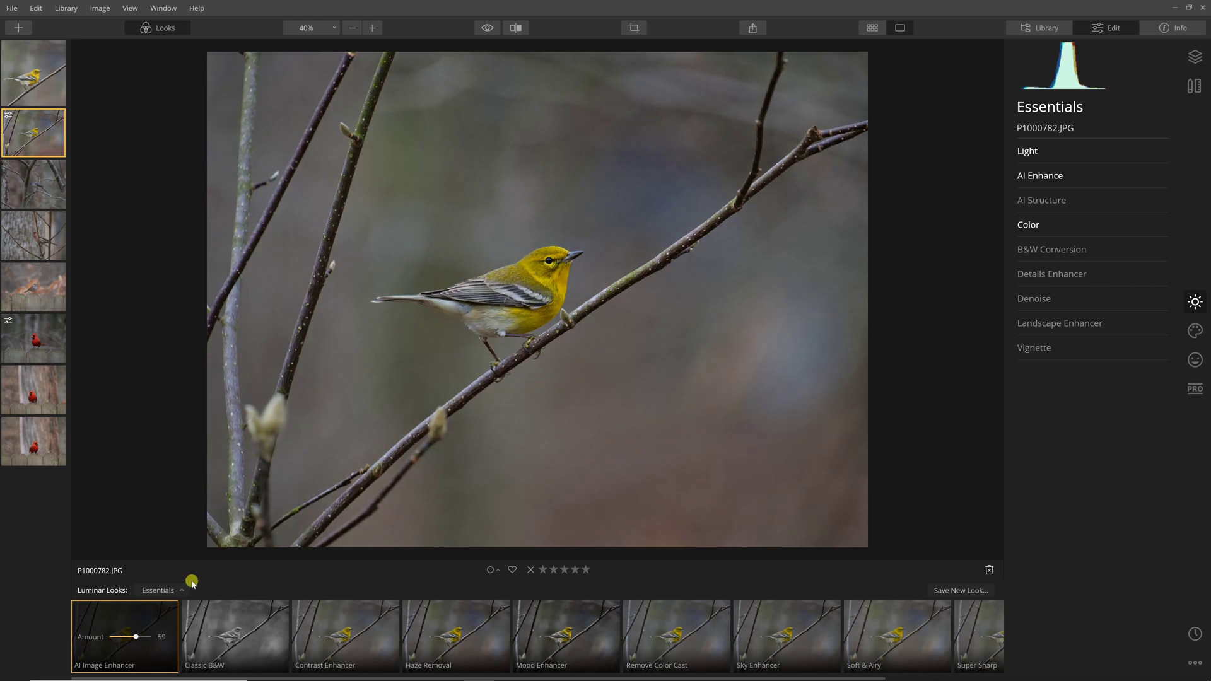
click(565, 283)
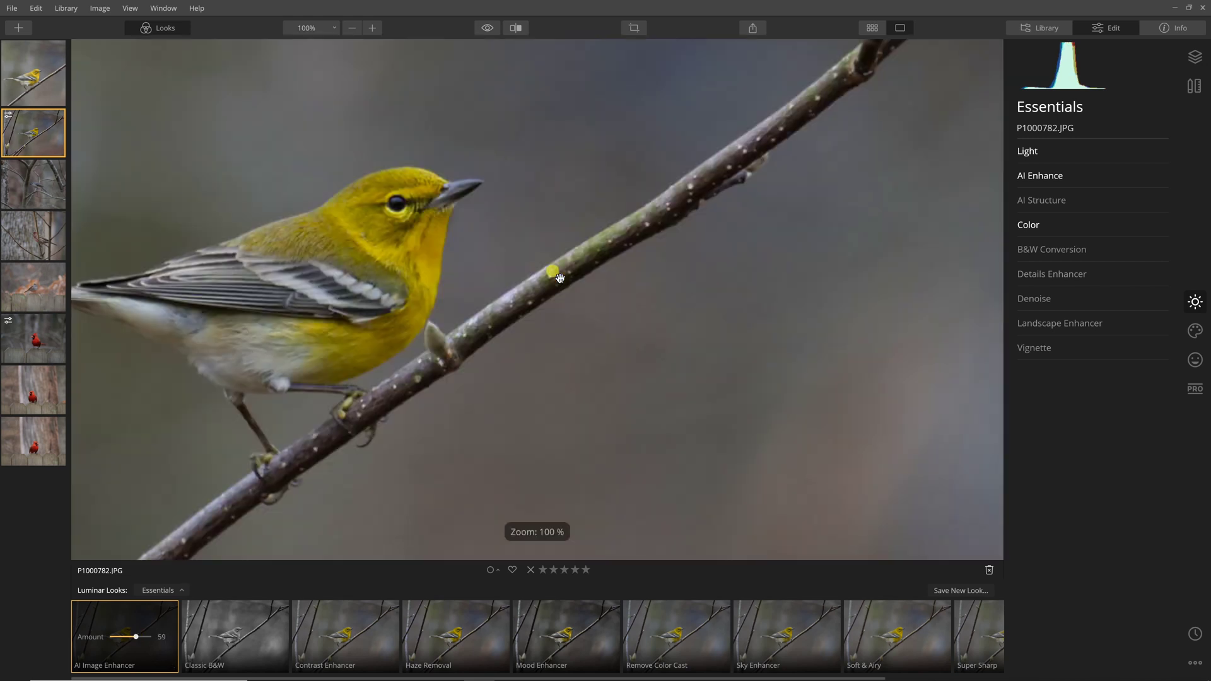
drag(350, 307, 627, 324)
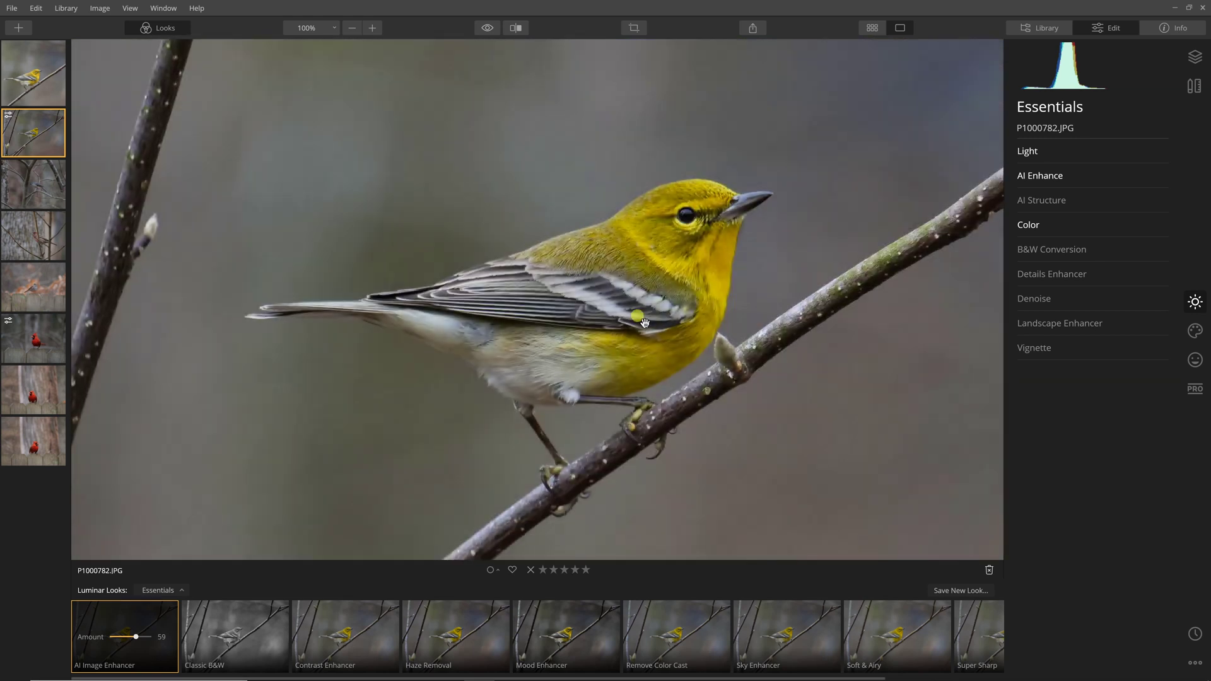
click(644, 323)
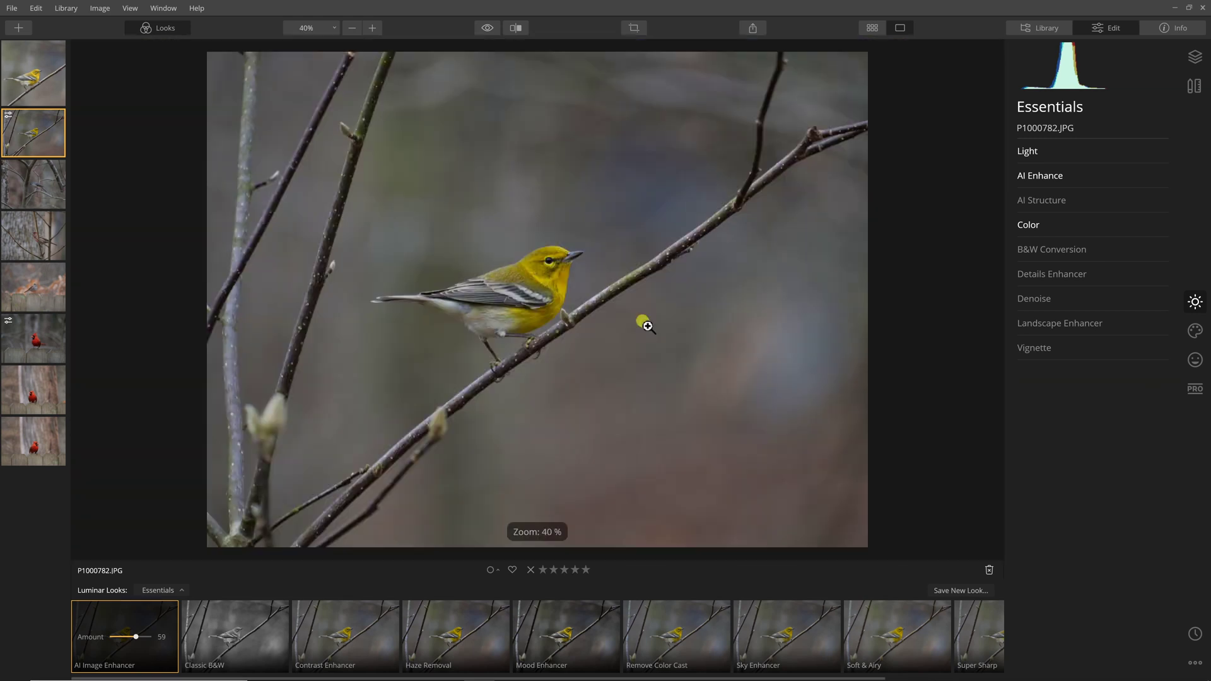
- Crop the frame tighter around the warbler on its branch and apply the crop
click(636, 28)
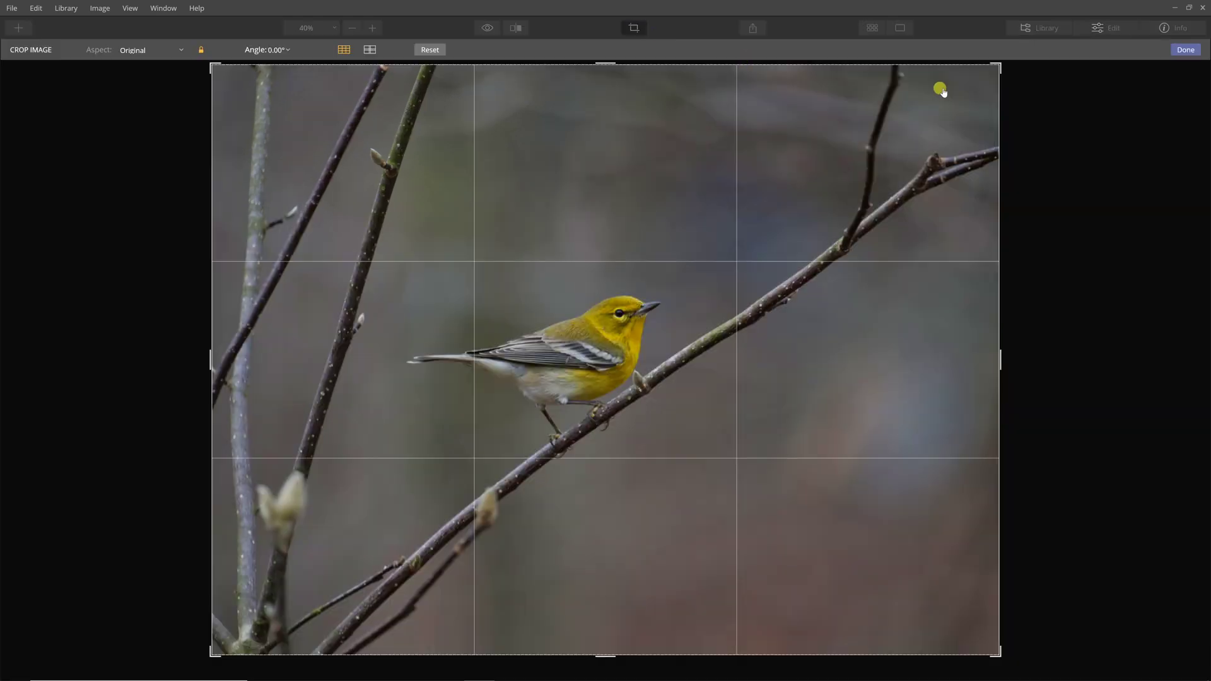
drag(996, 60, 803, 211)
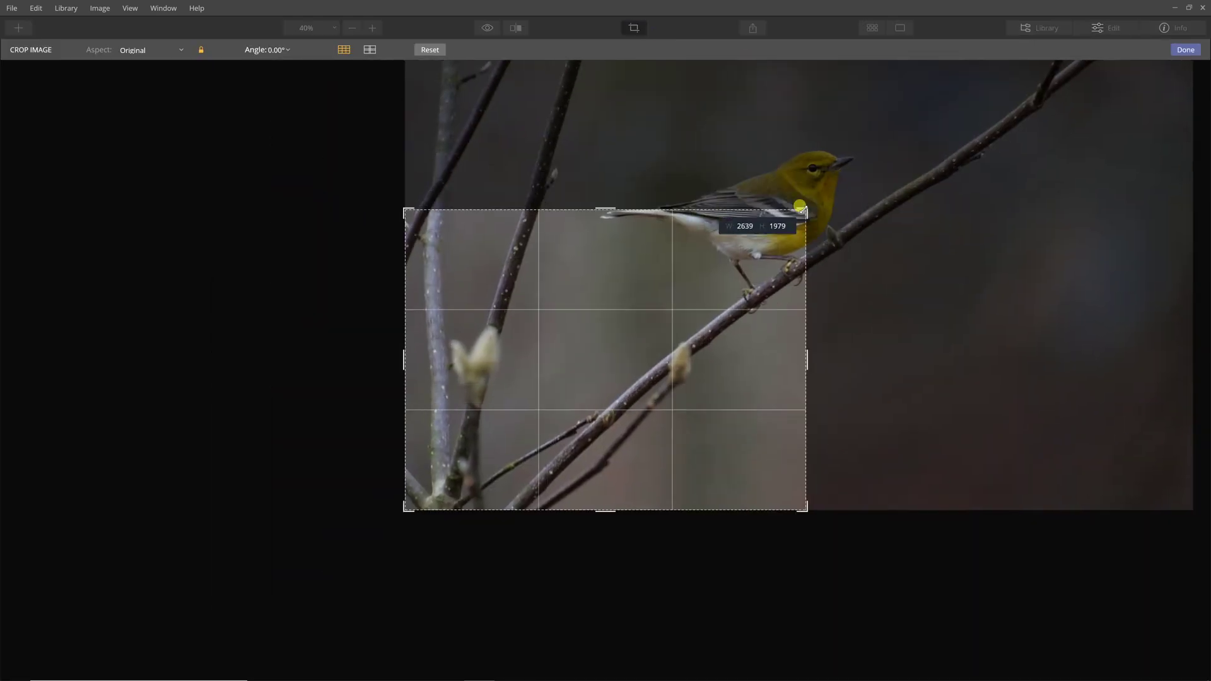
drag(591, 402, 544, 449)
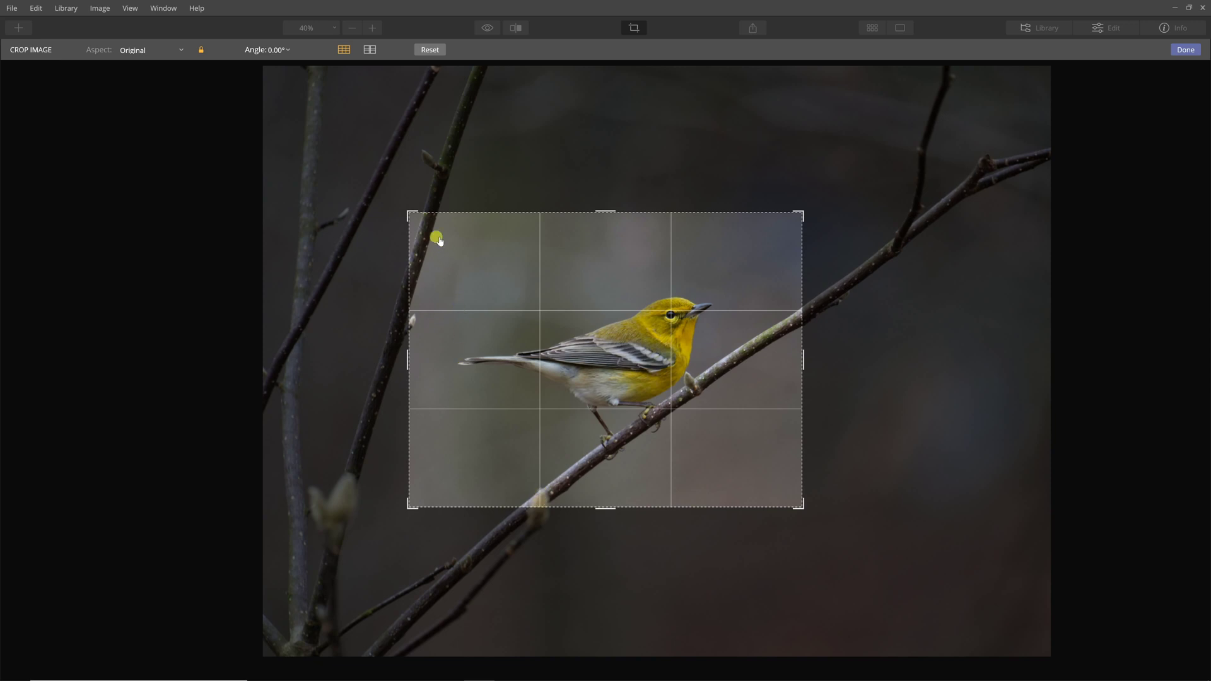
click(1185, 50)
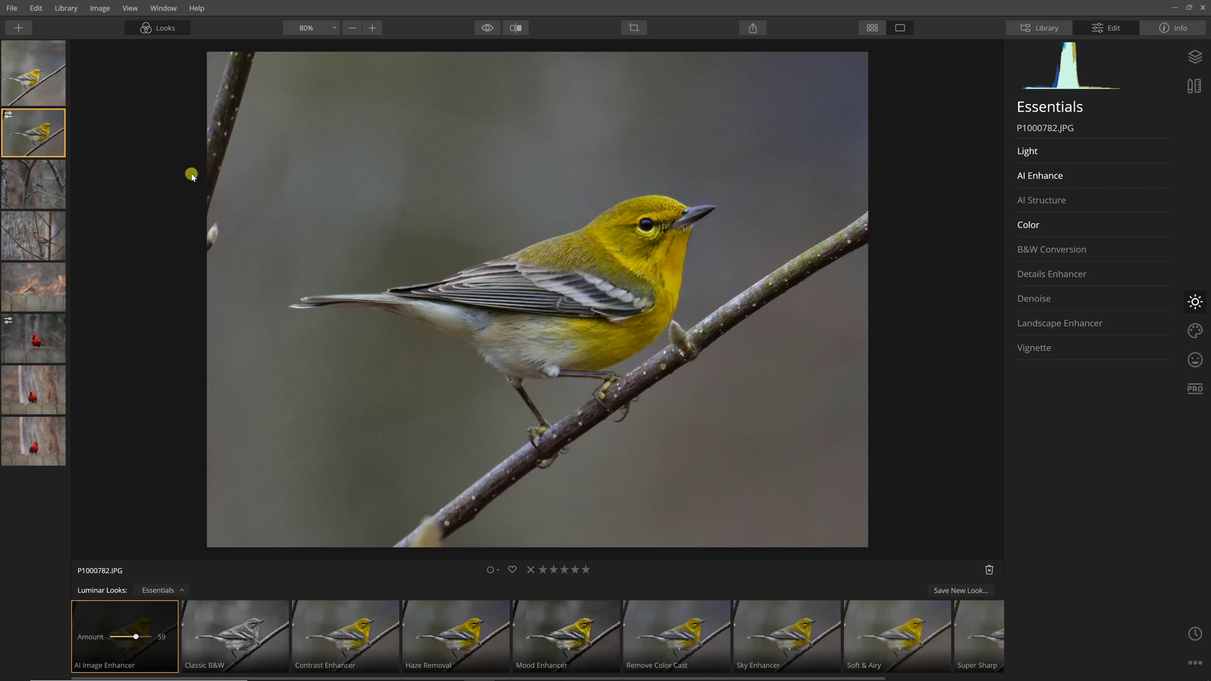
click(1196, 88)
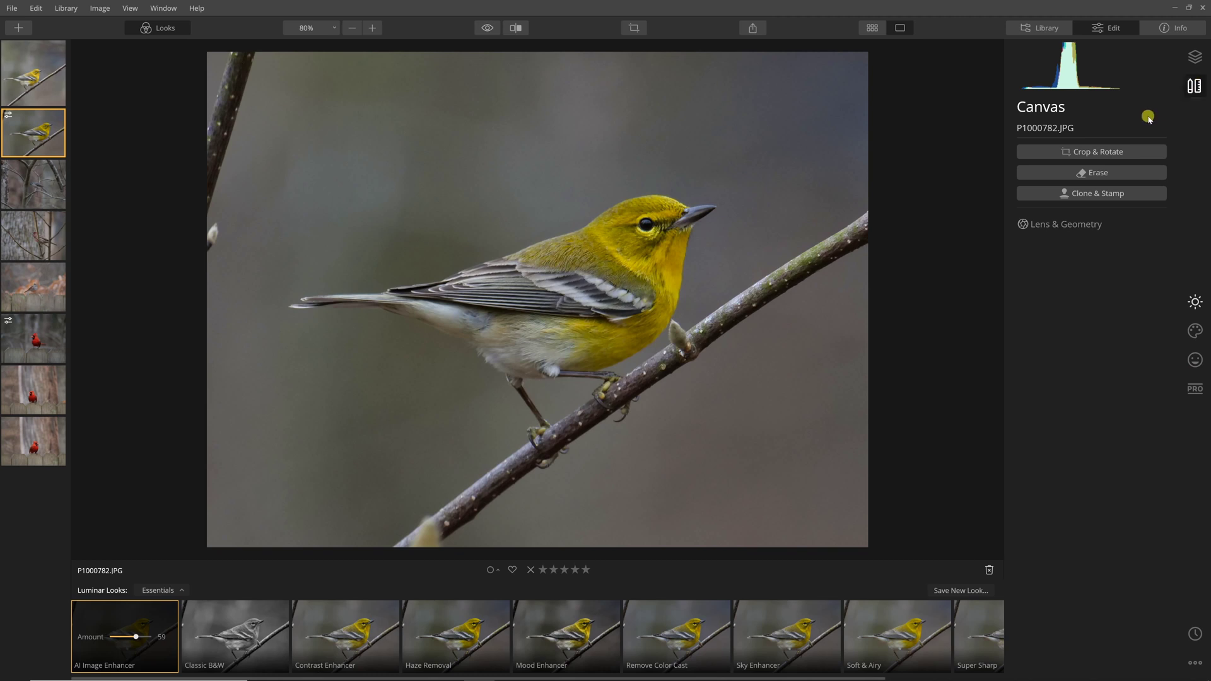
- Erase the stray left-edge branch (brush 92) and the lower twig stub (brush 80)
click(1099, 175)
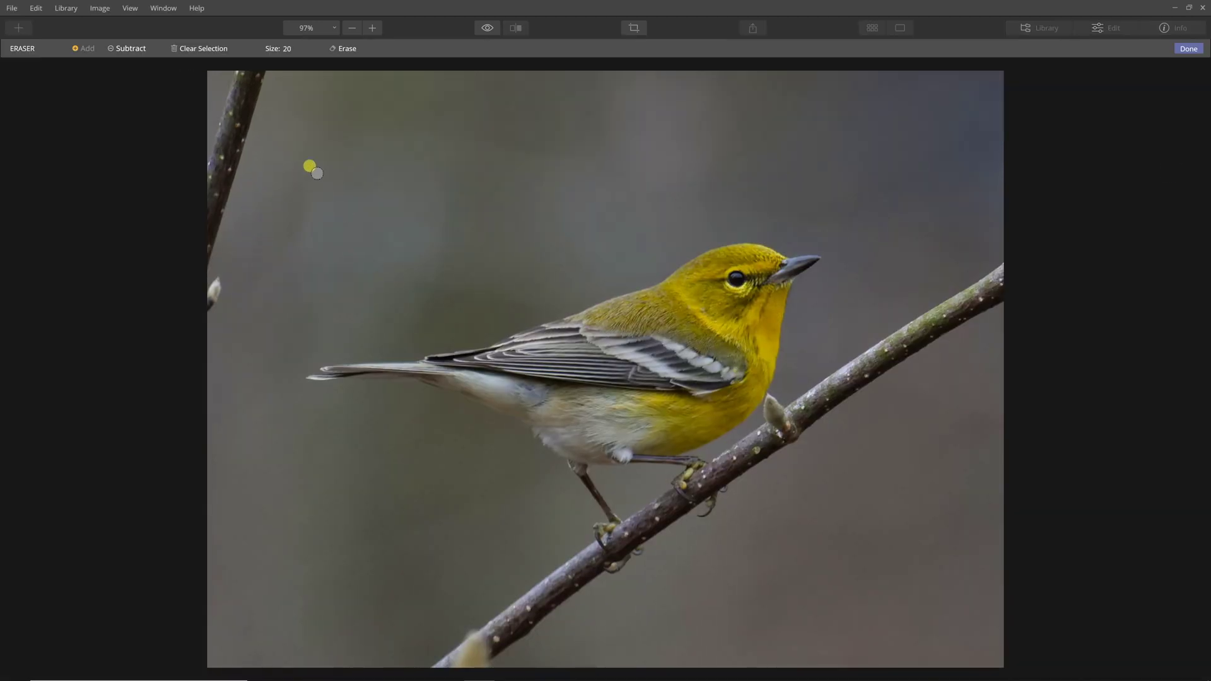
key(bracketright)
key(bracketright)
key(bracketright)
key(bracketright)
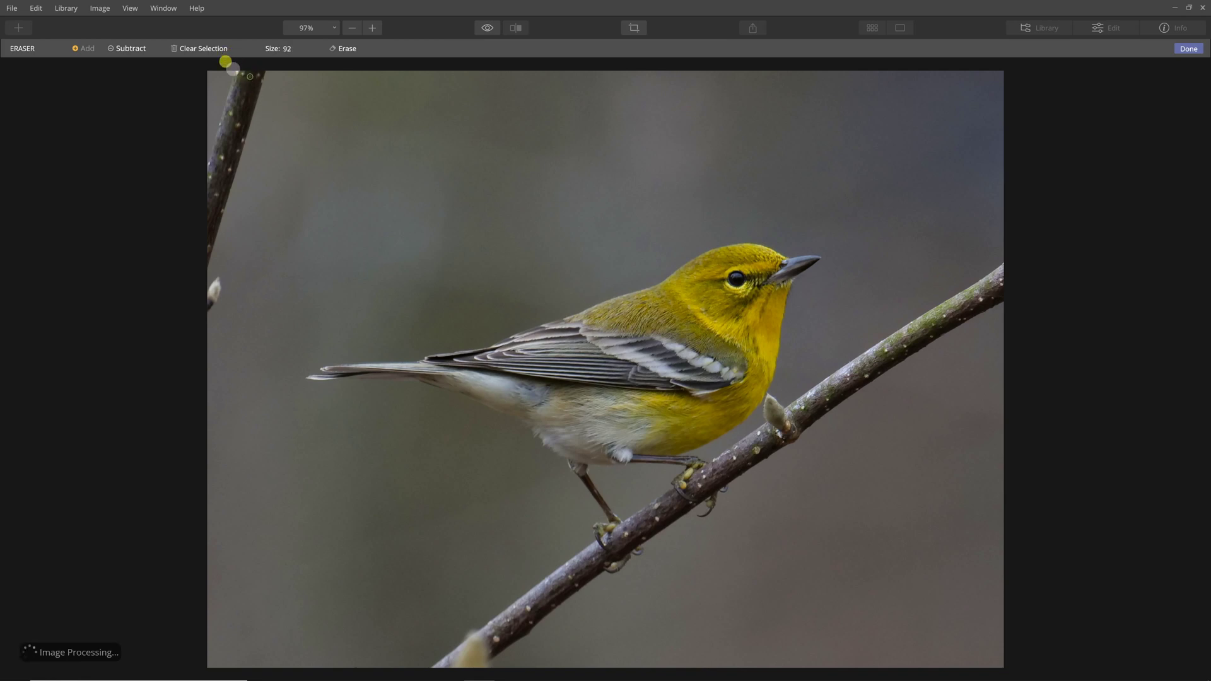
mouse_move(244, 77)
mouse_down()
mouse_move(200, 168)
mouse_move(179, 280)
mouse_up()
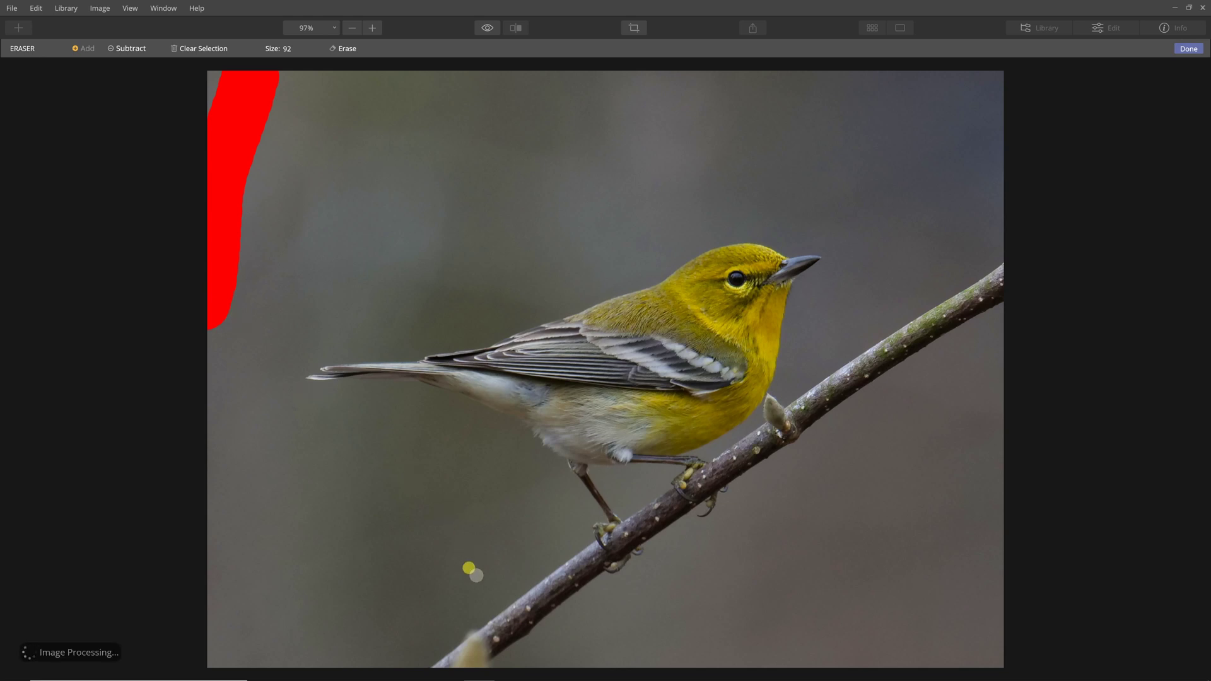
key(bracketleft)
click(475, 645)
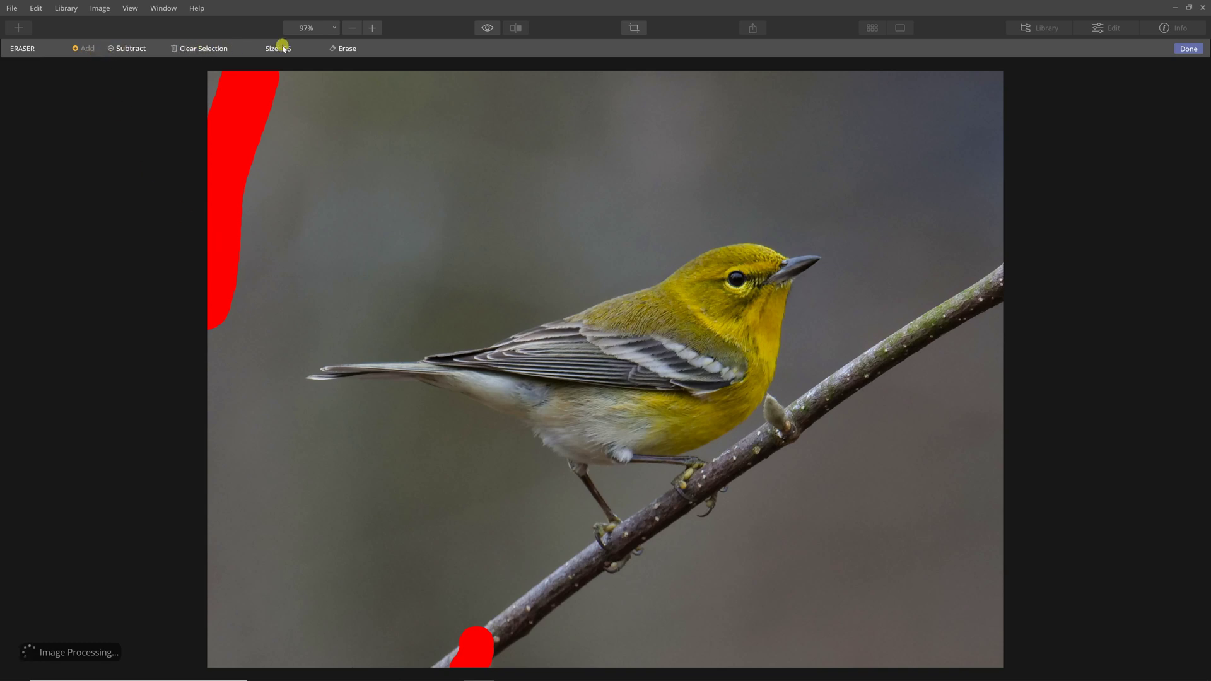
click(1188, 49)
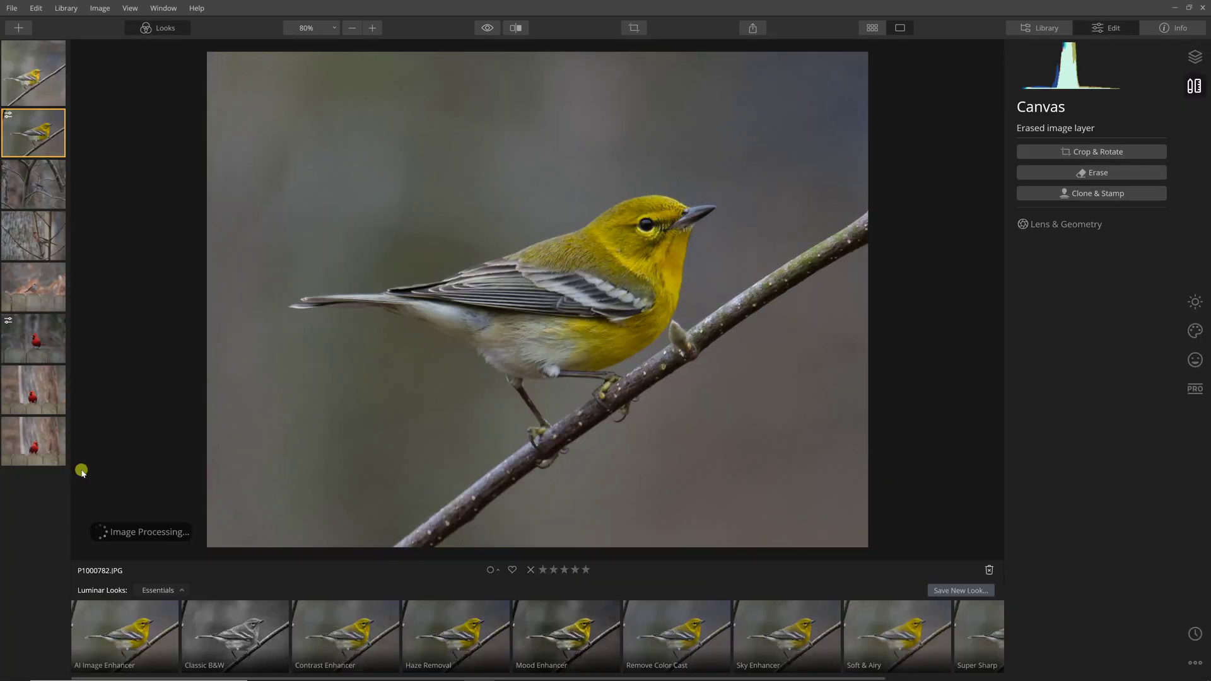
click(231, 99)
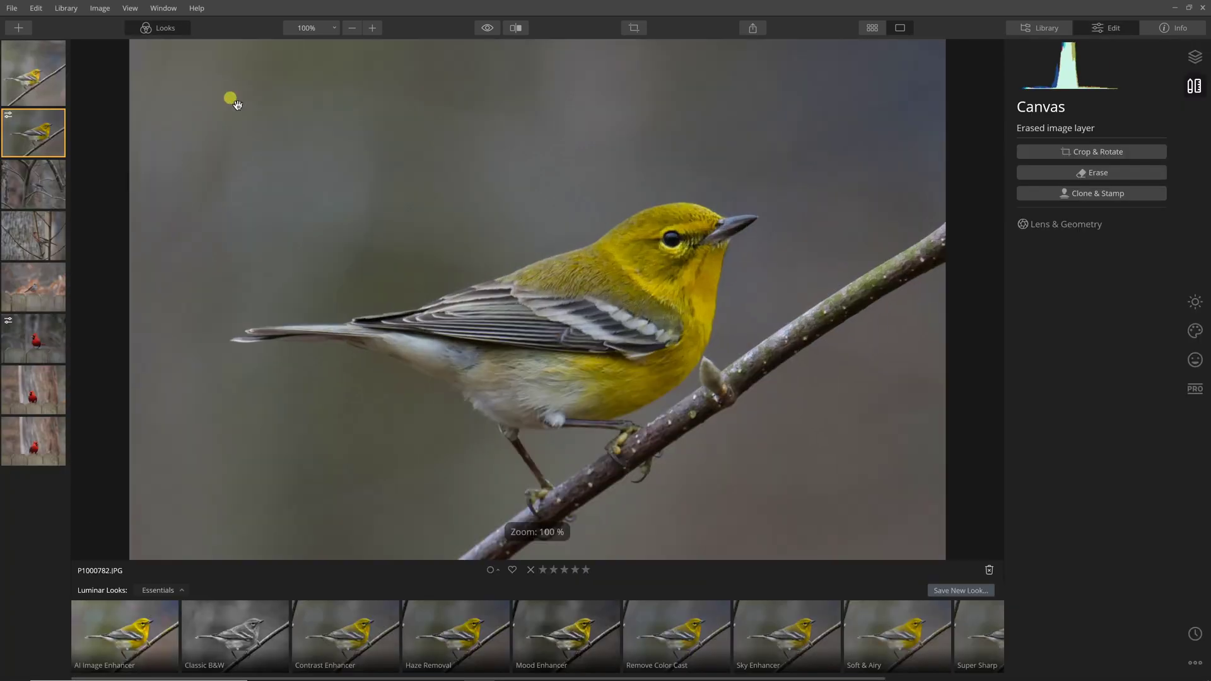
click(258, 239)
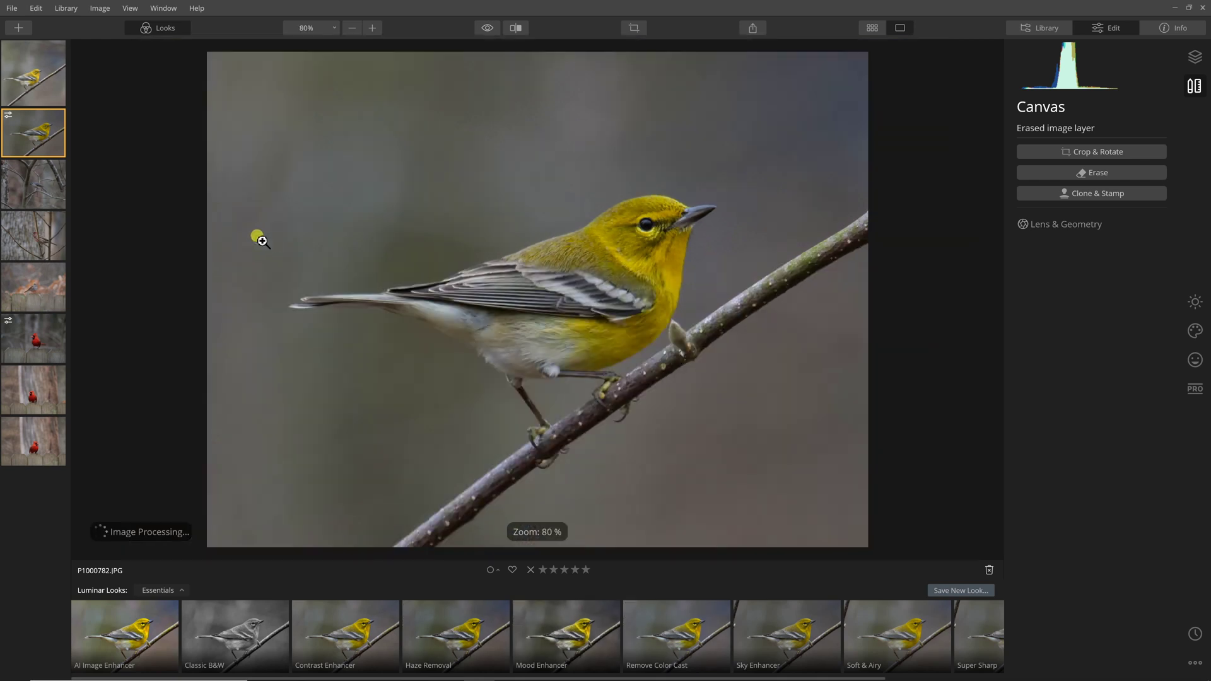
click(454, 531)
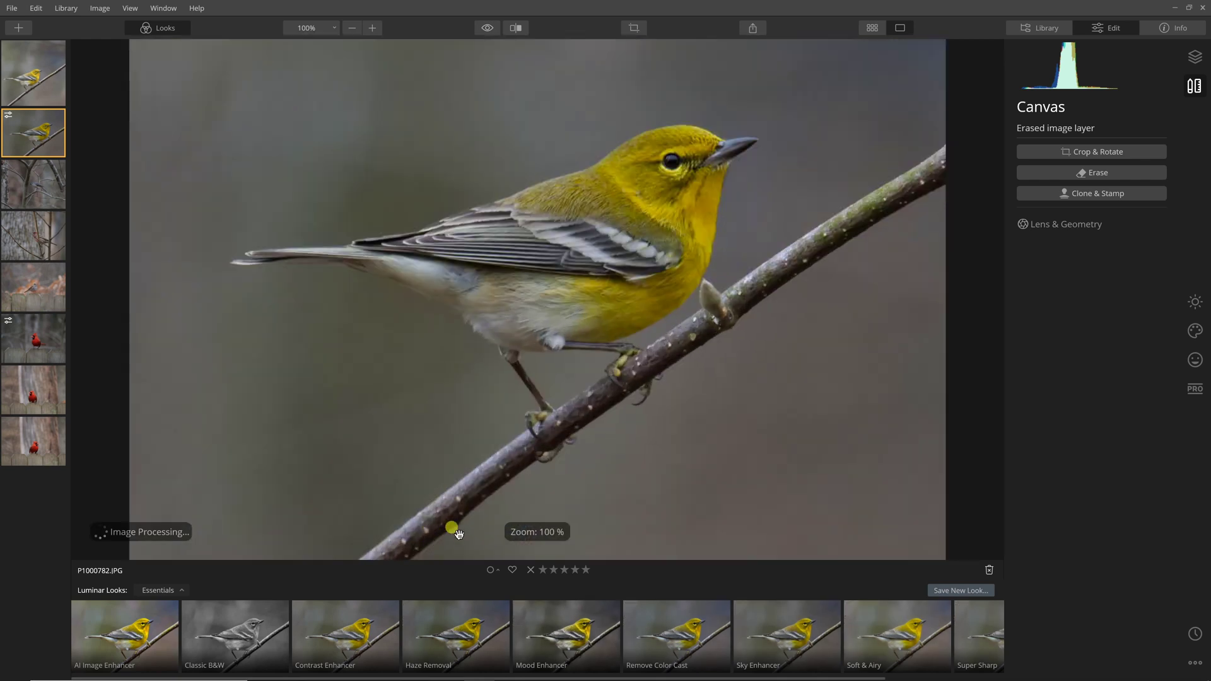
click(455, 532)
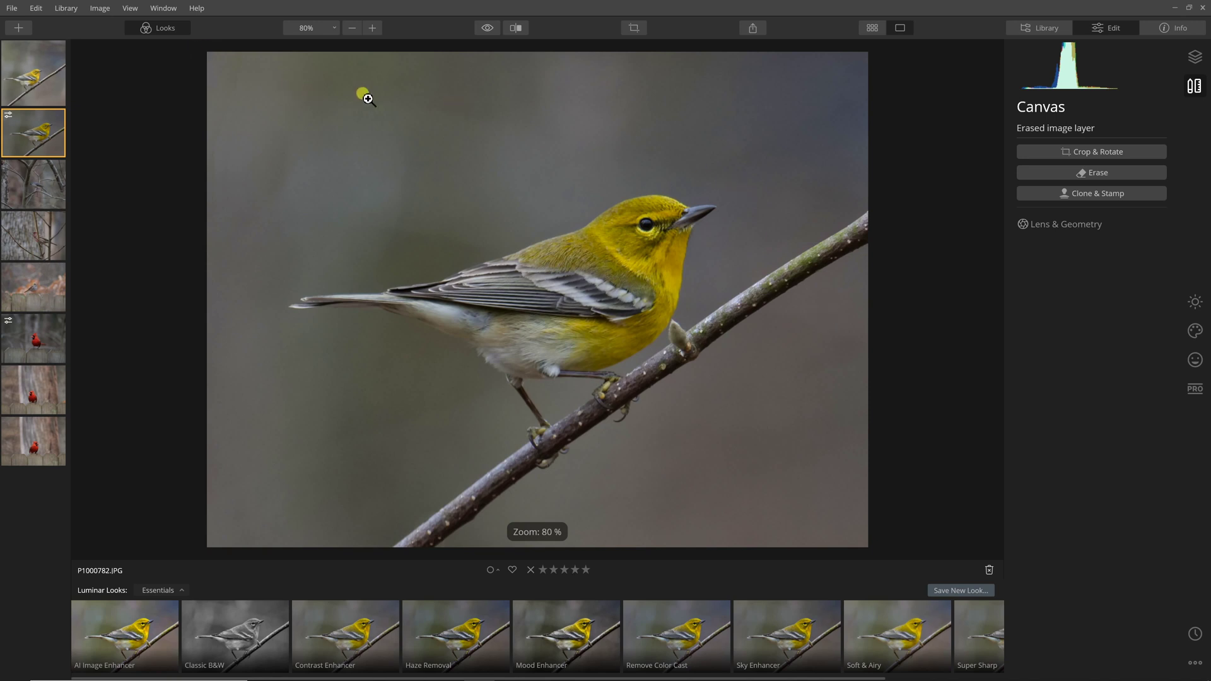
click(755, 29)
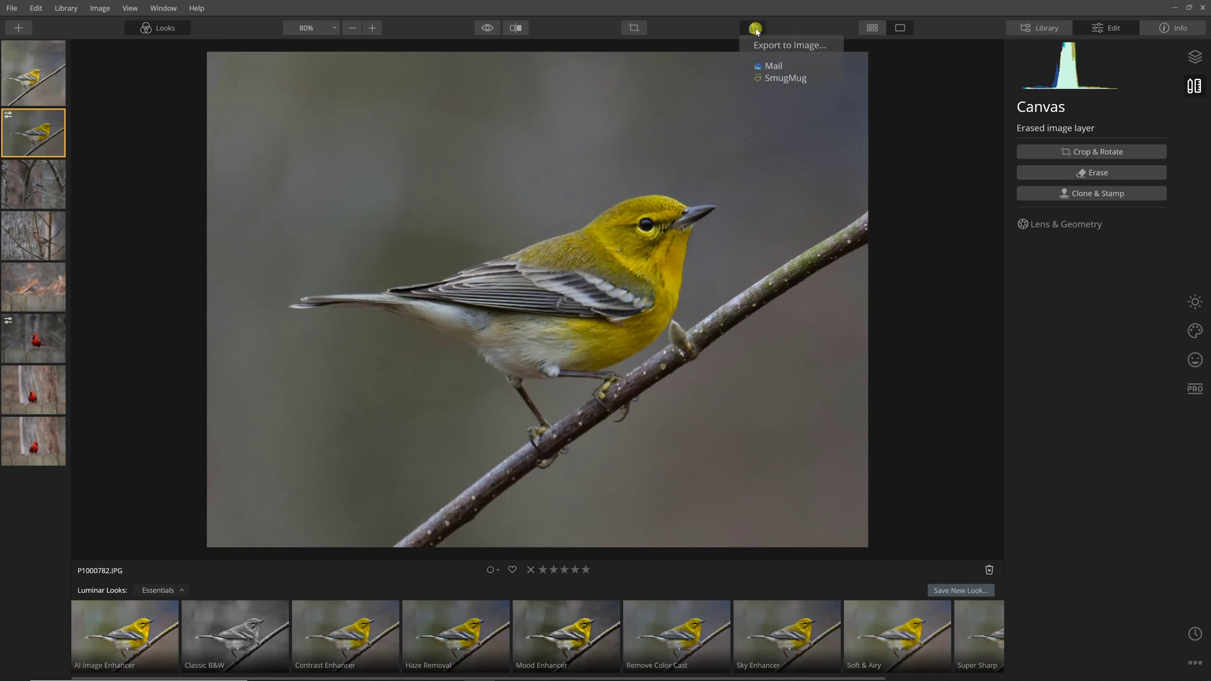
click(11, 8)
click(43, 130)
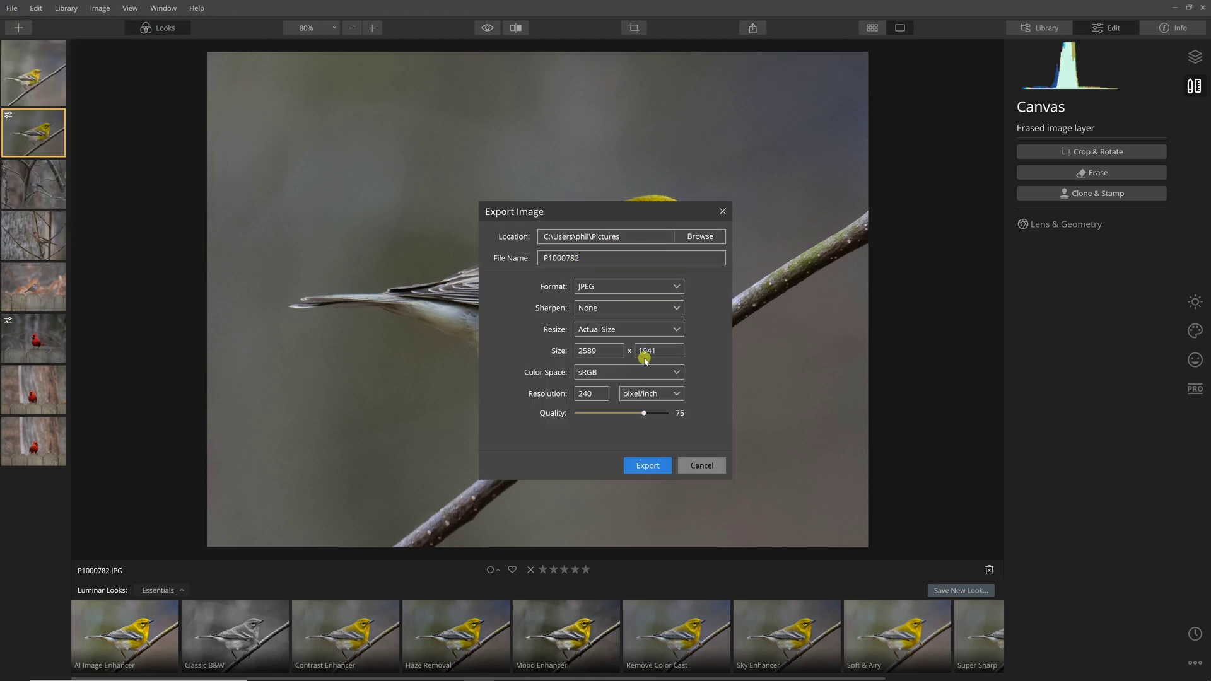
click(689, 466)
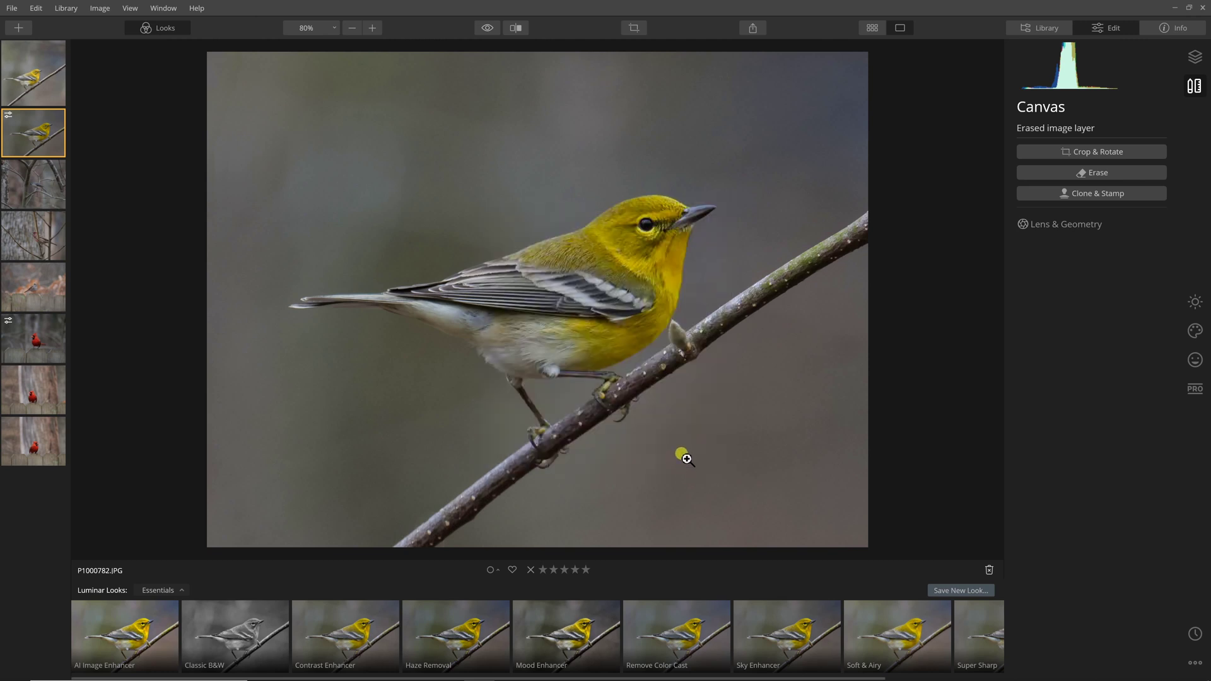
click(1047, 29)
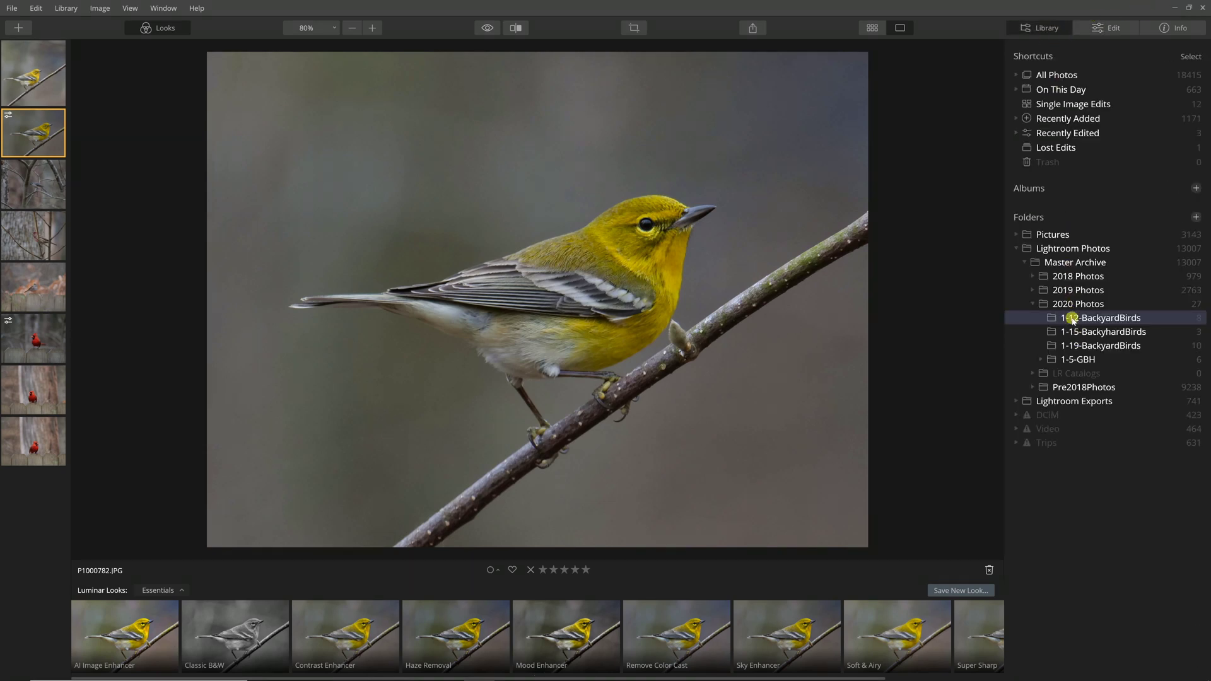
- Open DSCF0228.RAF from 2019 Photos > 2-9-2019-Durham in the Edit workspace
click(1034, 290)
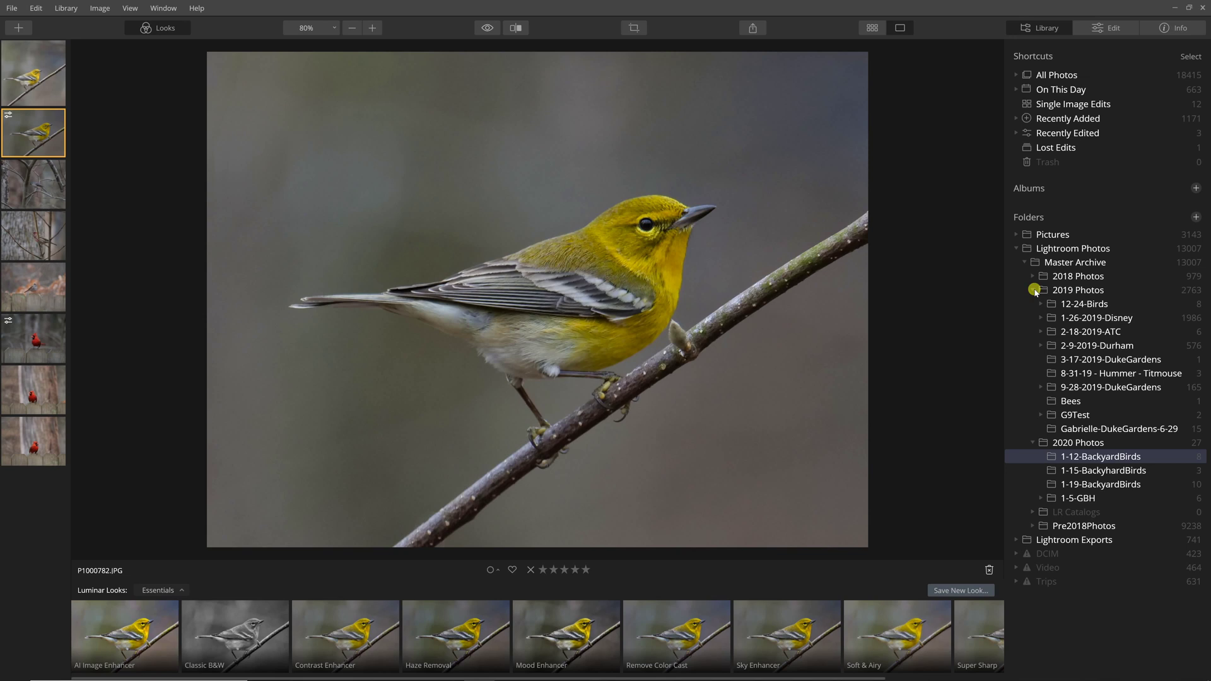
click(1096, 346)
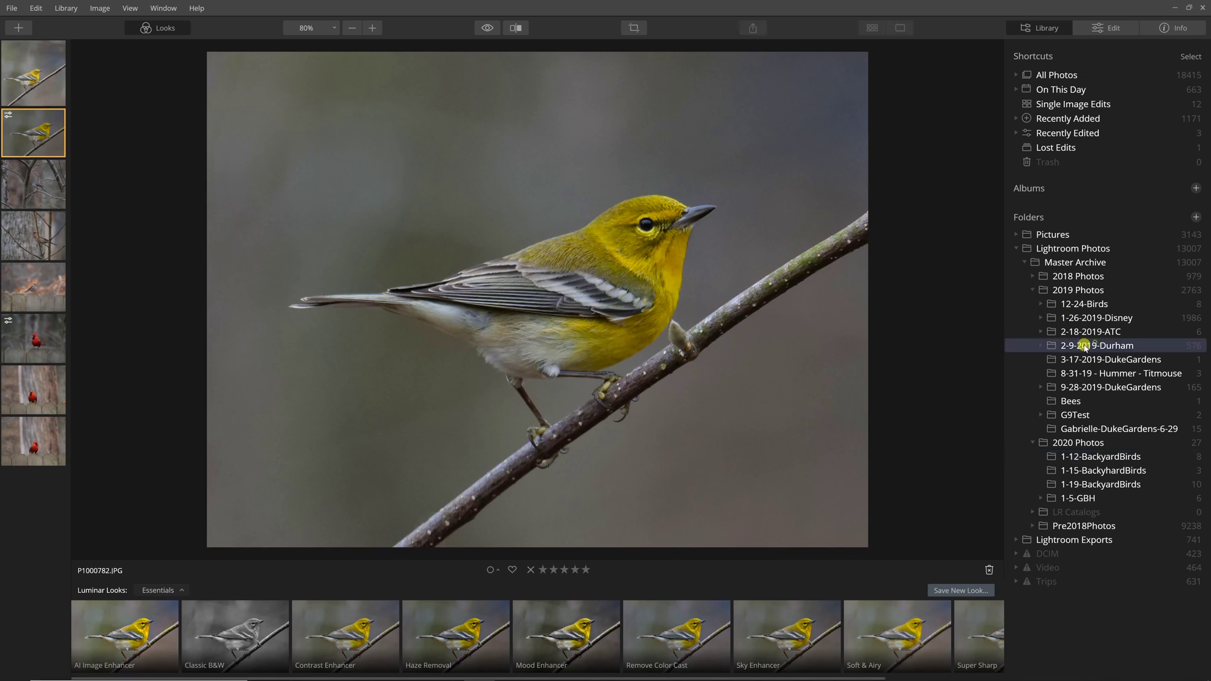
scroll(3, 318, down, 10)
click(19, 349)
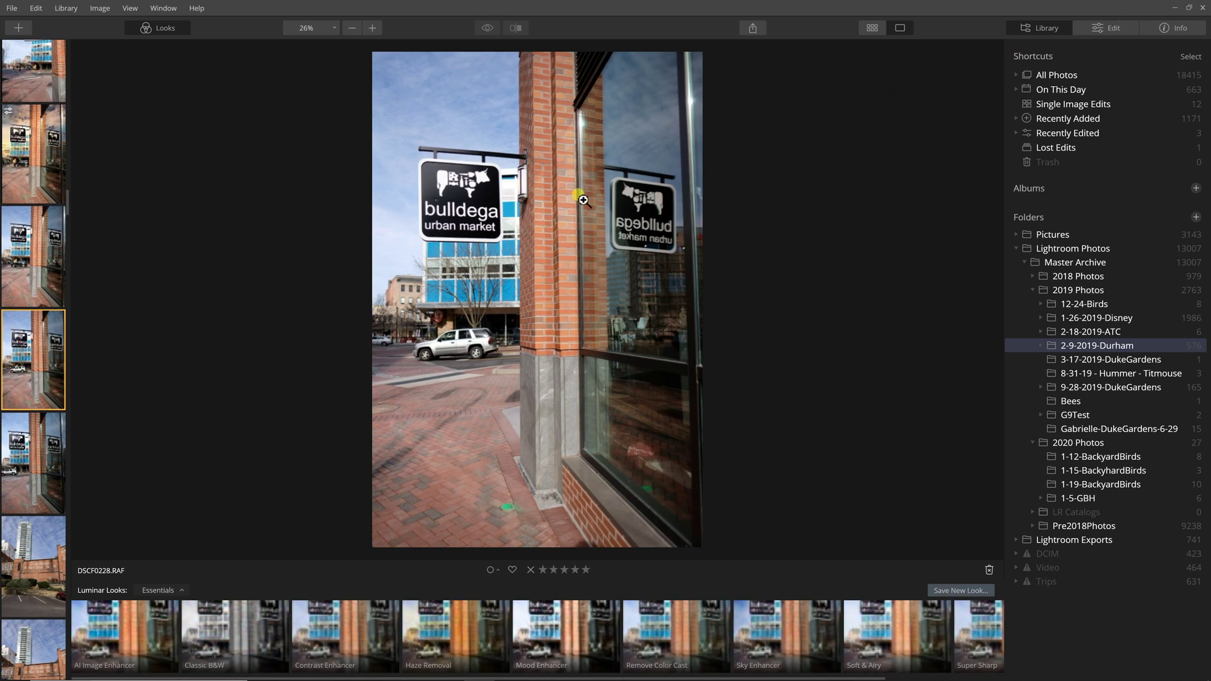
click(1098, 29)
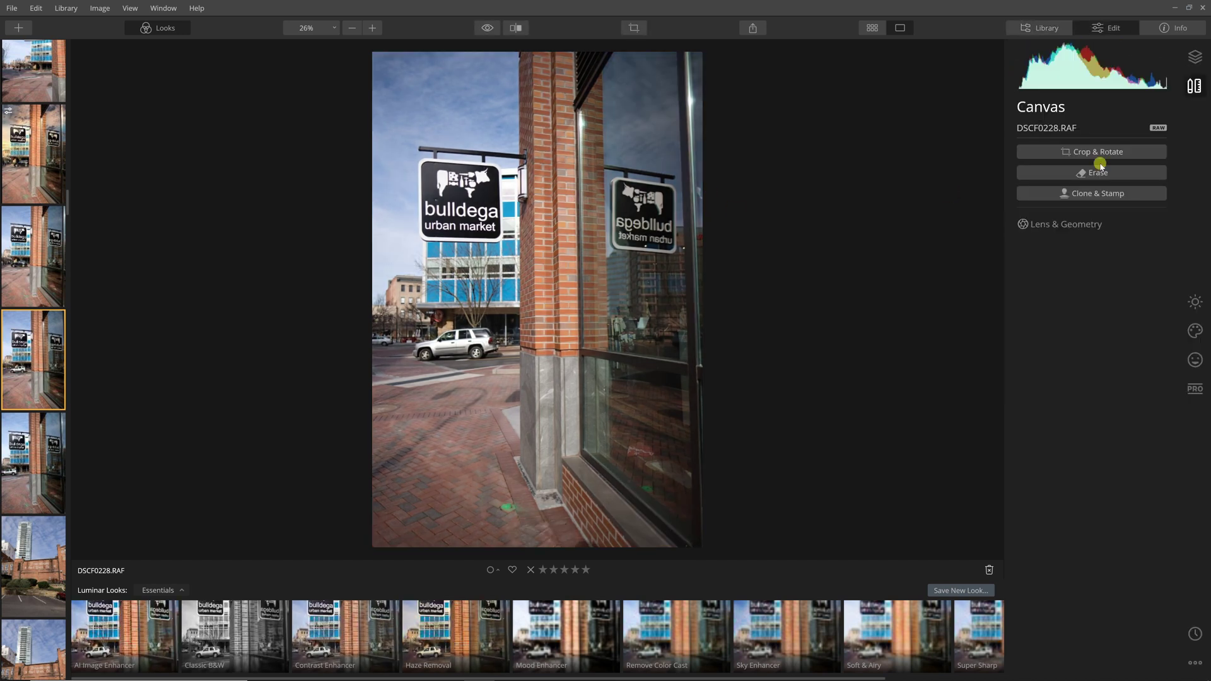
- In Essentials > Light, lower Highlights to -53 and lift Shadows to 17
click(1194, 306)
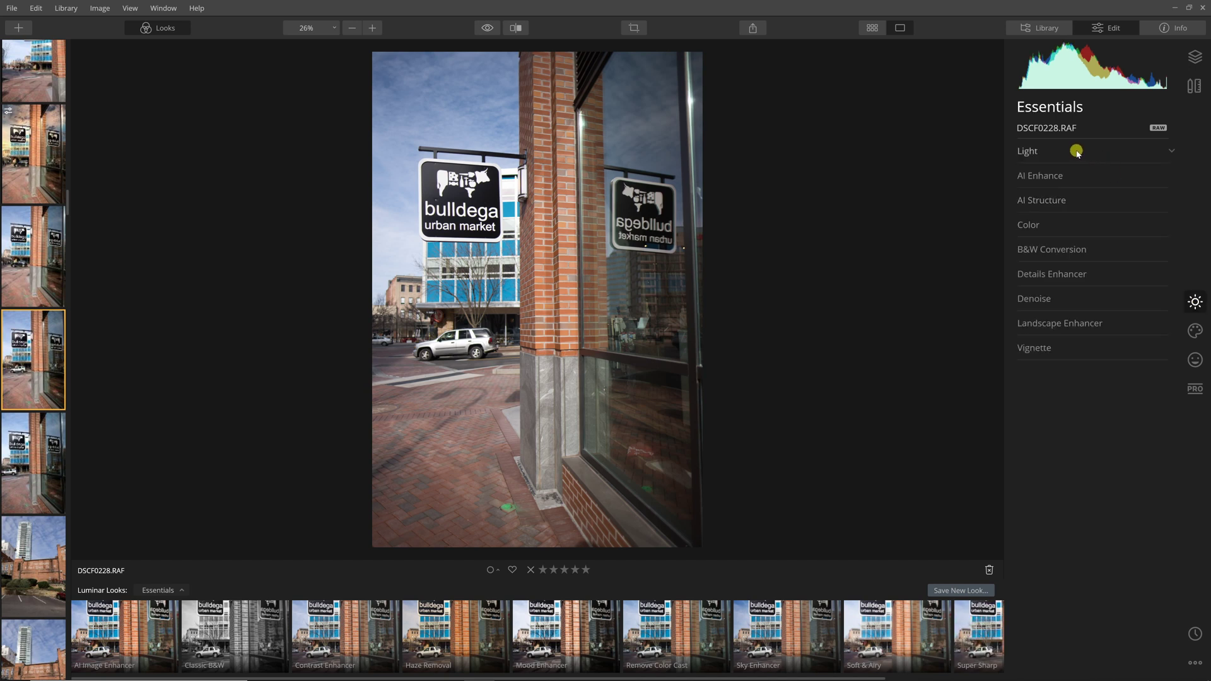
click(1050, 156)
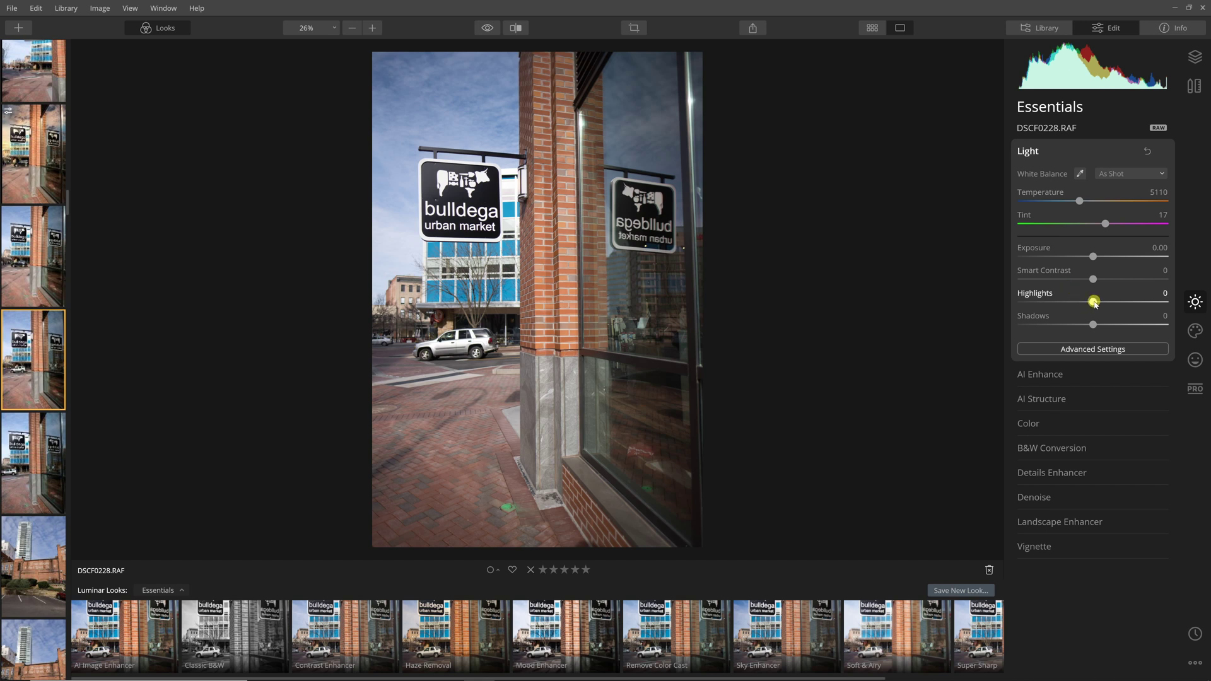
drag(1090, 302, 1096, 326)
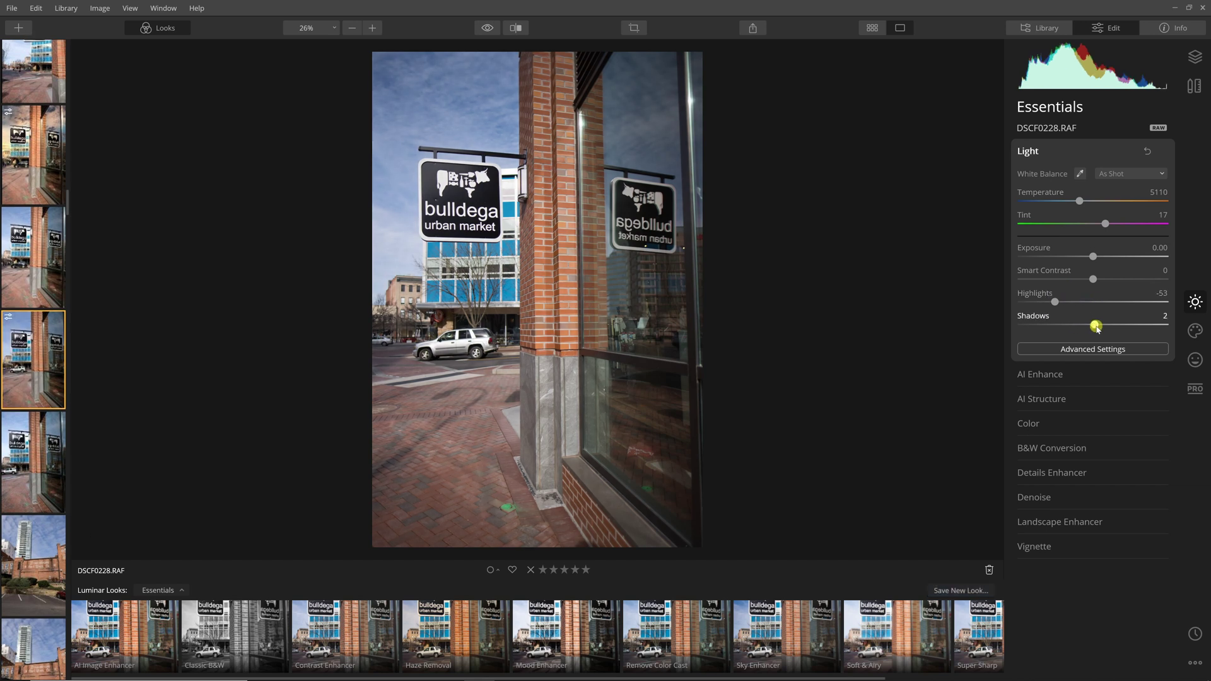
click(1069, 378)
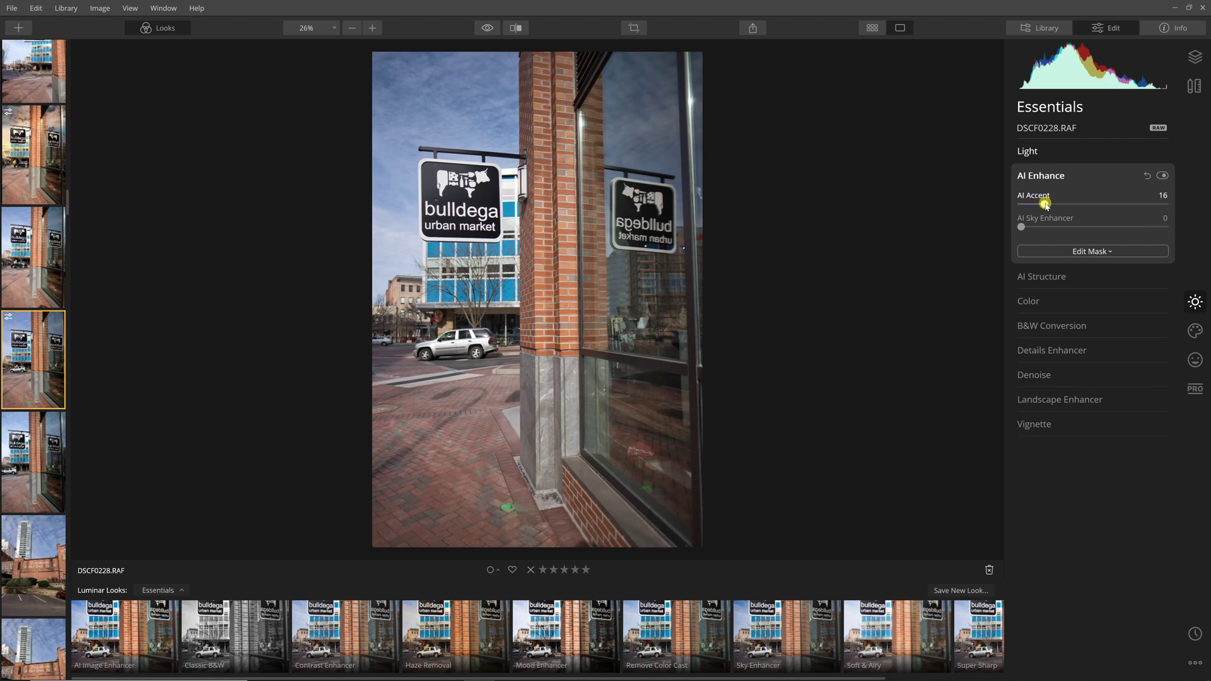
- Raise AI Accent to 100, compare with AI Enhance toggled, then raise AI Sky Enhancer to 100
drag(1051, 203, 1195, 197)
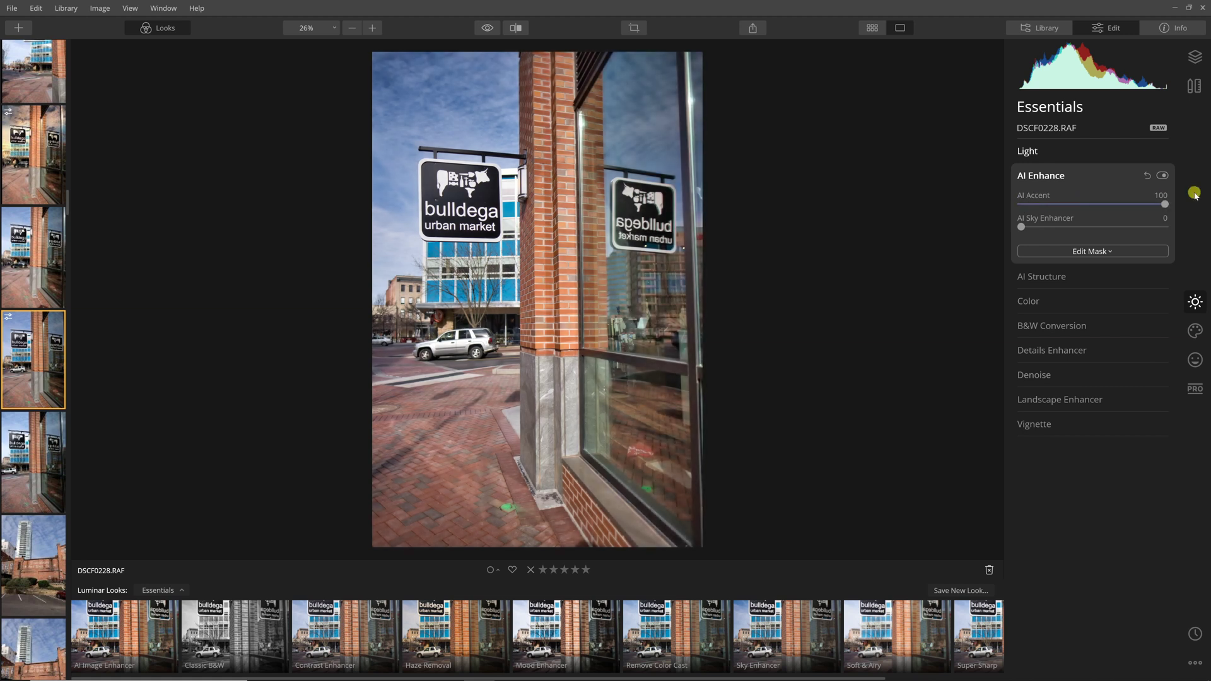
click(1162, 176)
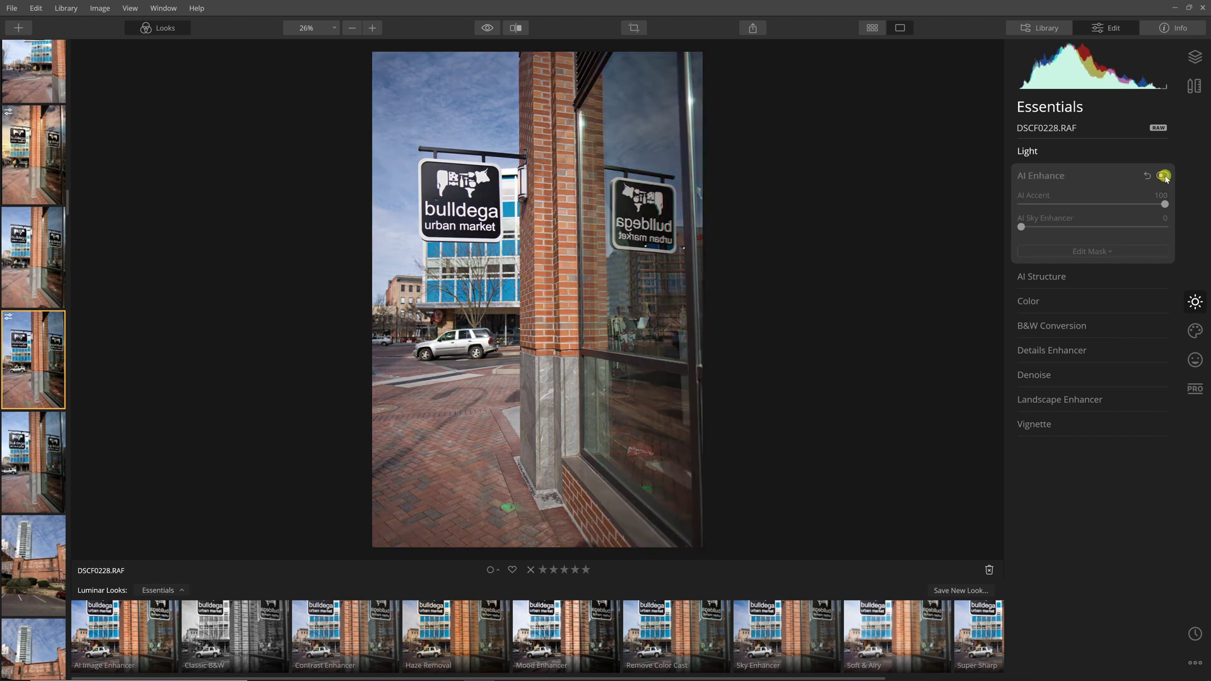
click(1163, 176)
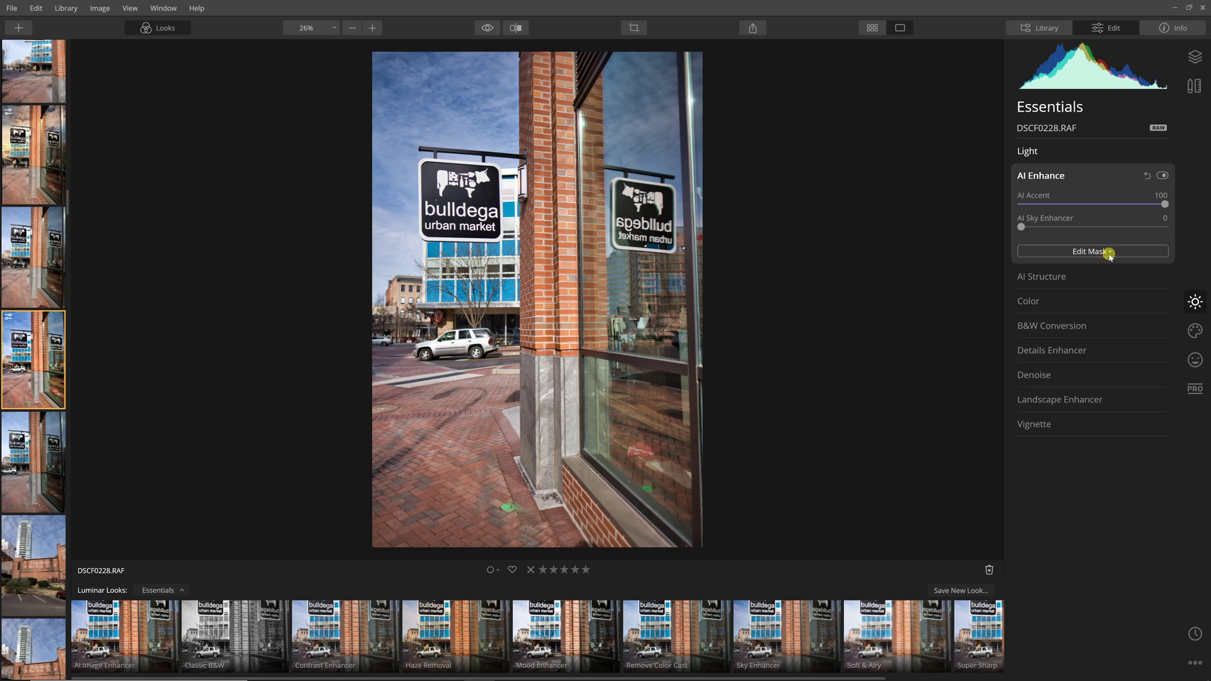
drag(1021, 225, 1177, 225)
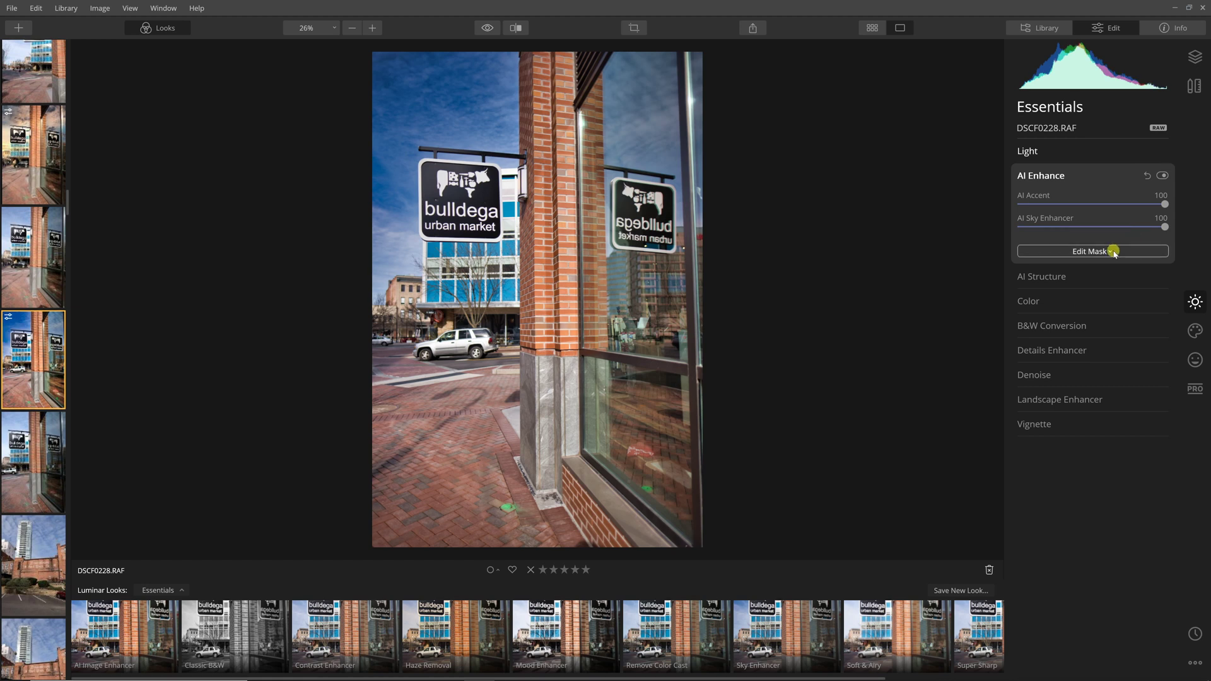
click(1084, 275)
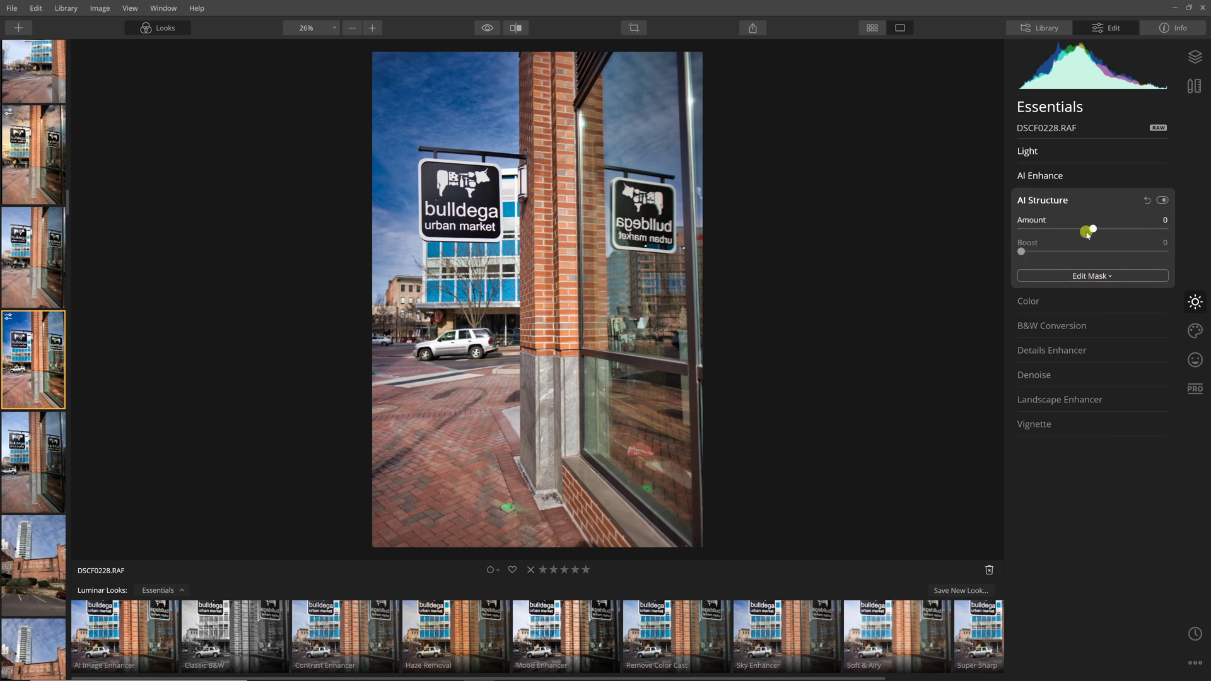
- Set AI Structure Amount to 62 and Boost to 27
drag(1096, 232, 1121, 232)
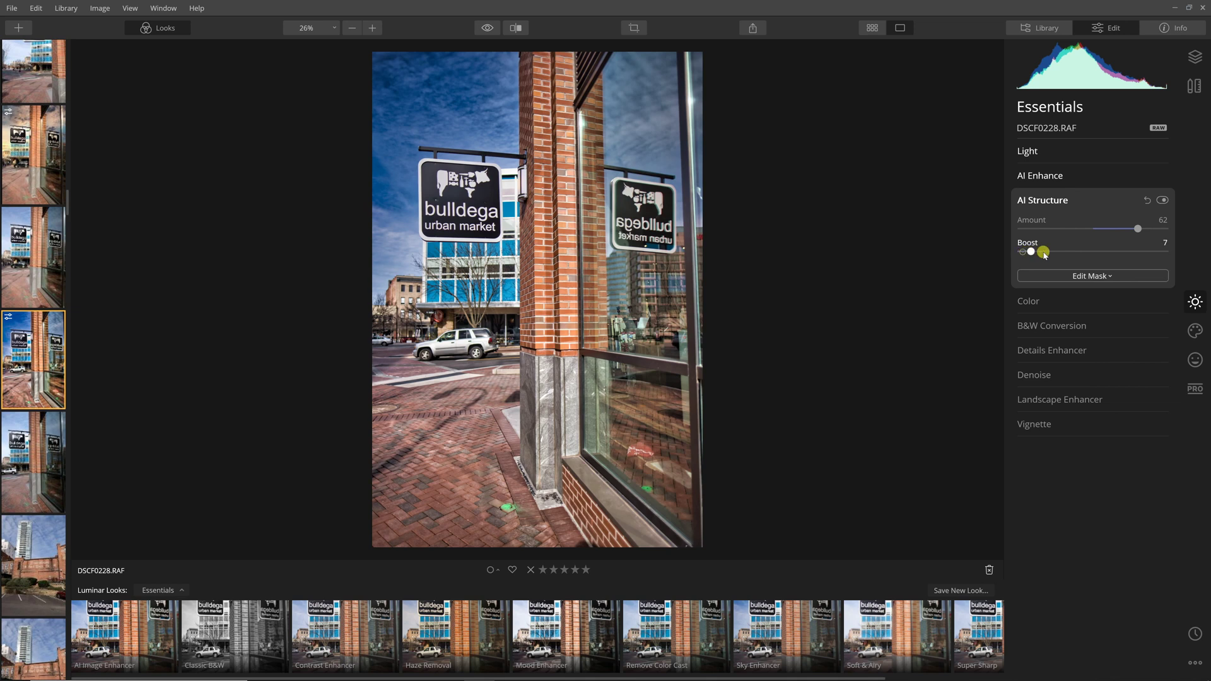
drag(1022, 252, 1063, 253)
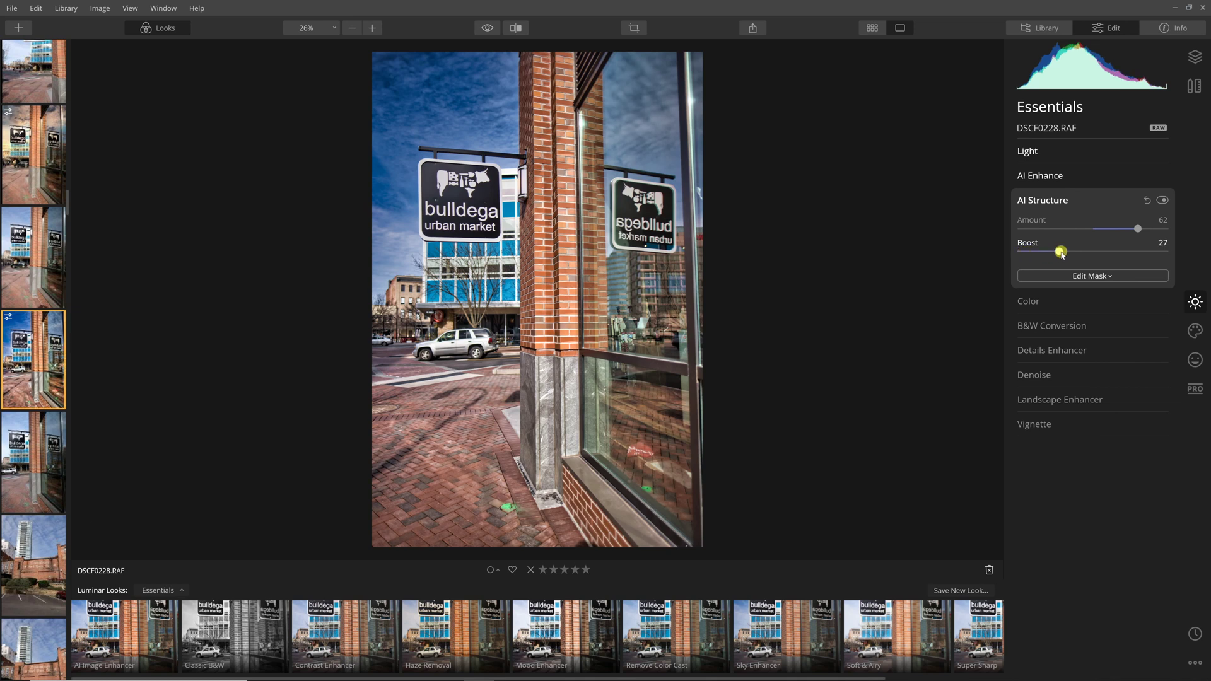
click(1053, 301)
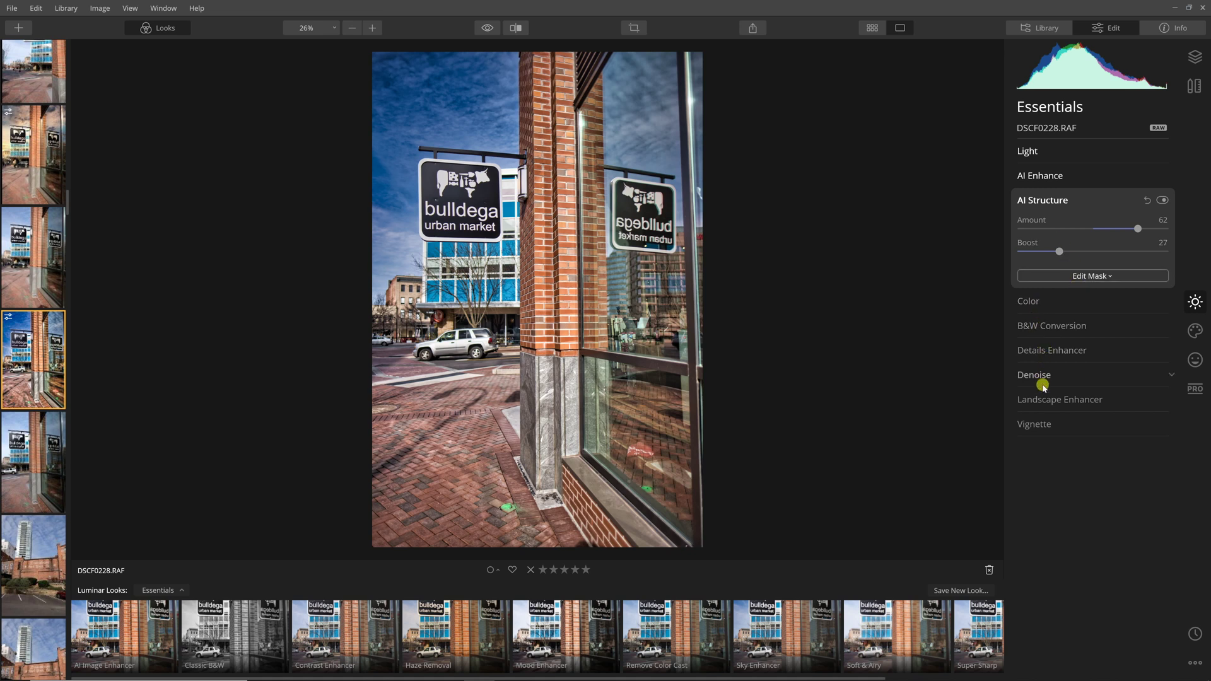
click(1196, 331)
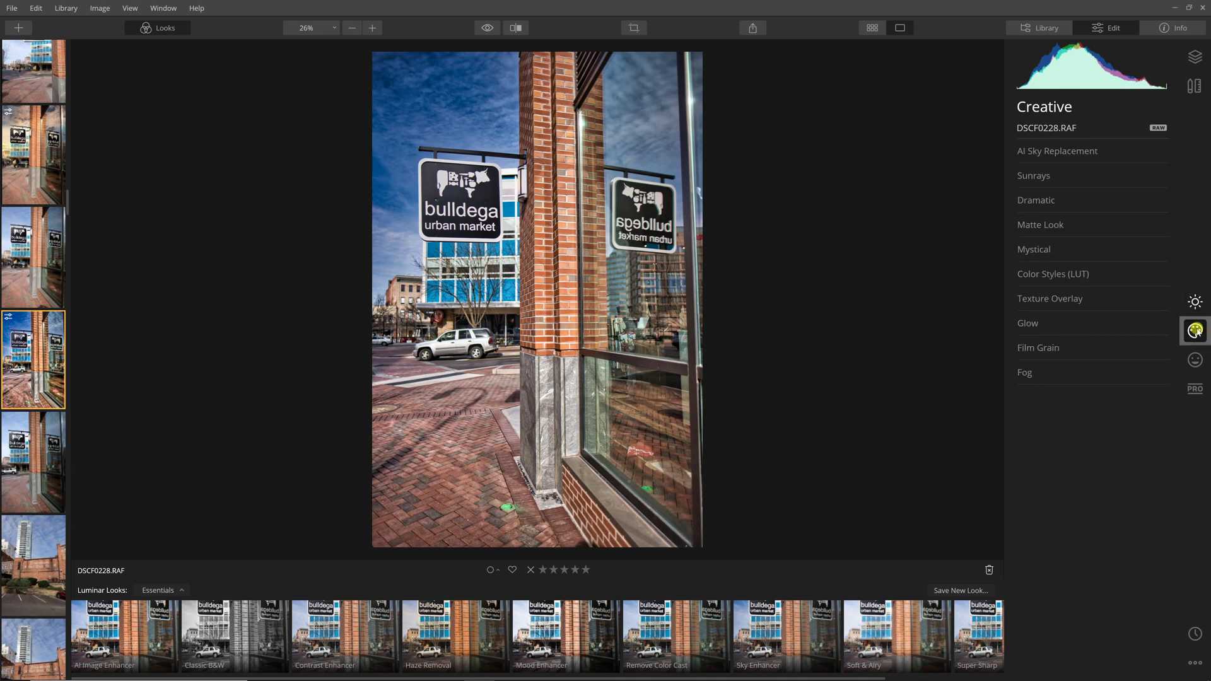
- Choose Dramatic Sunset 1 in AI Sky Replacement and toggle it off and on to compare
click(1060, 150)
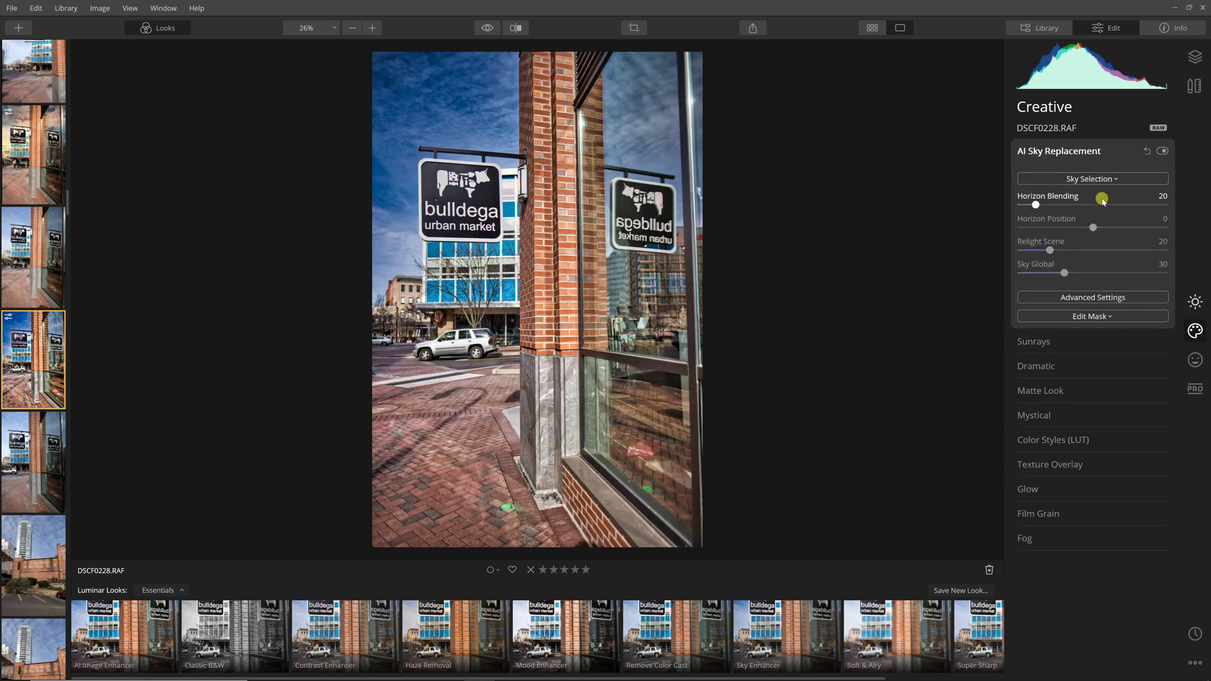
click(1098, 179)
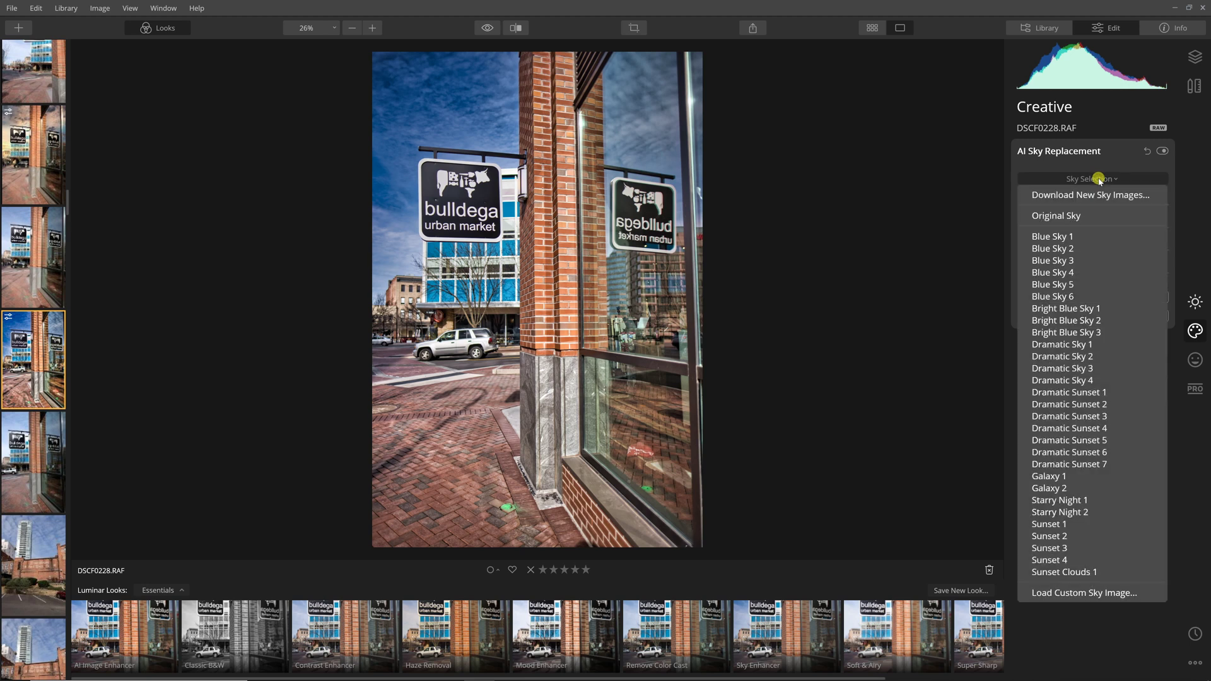
click(1090, 393)
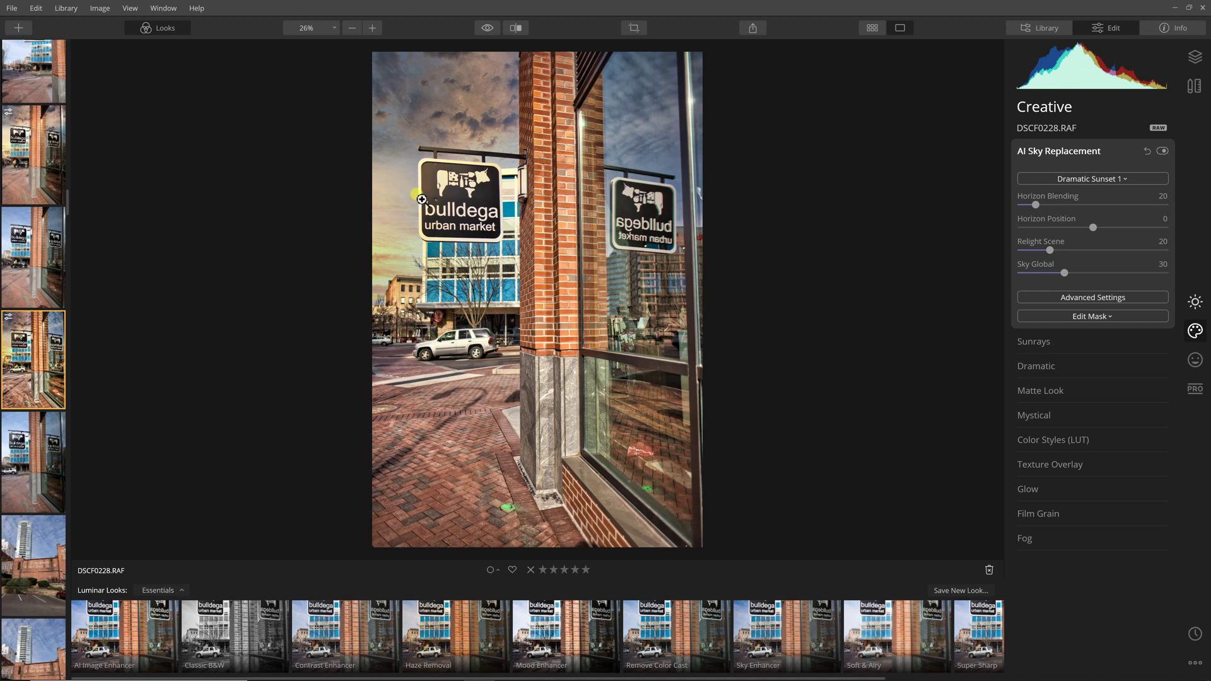
click(1161, 152)
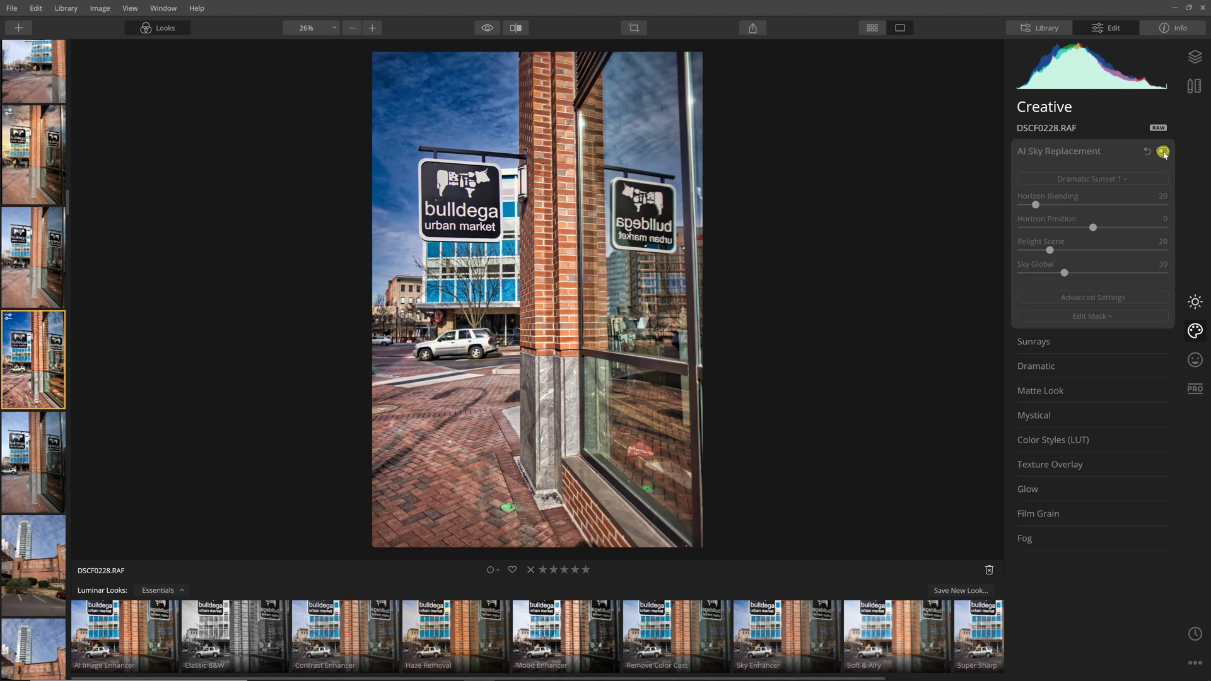
click(1163, 152)
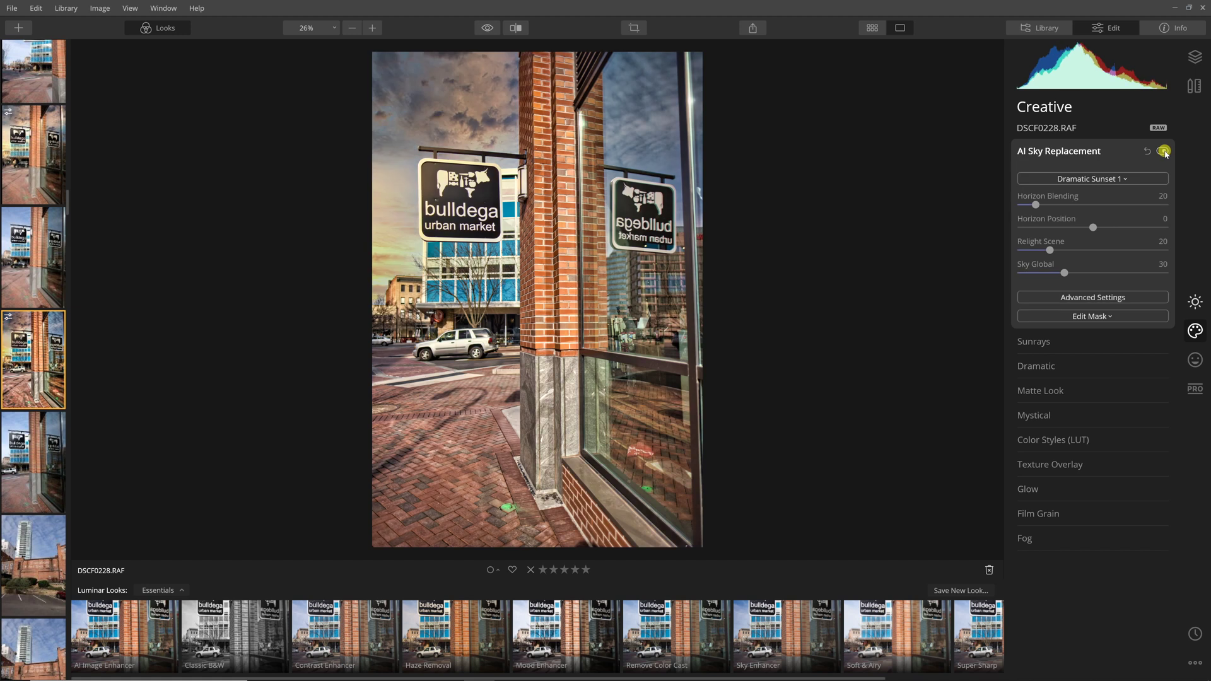
click(394, 290)
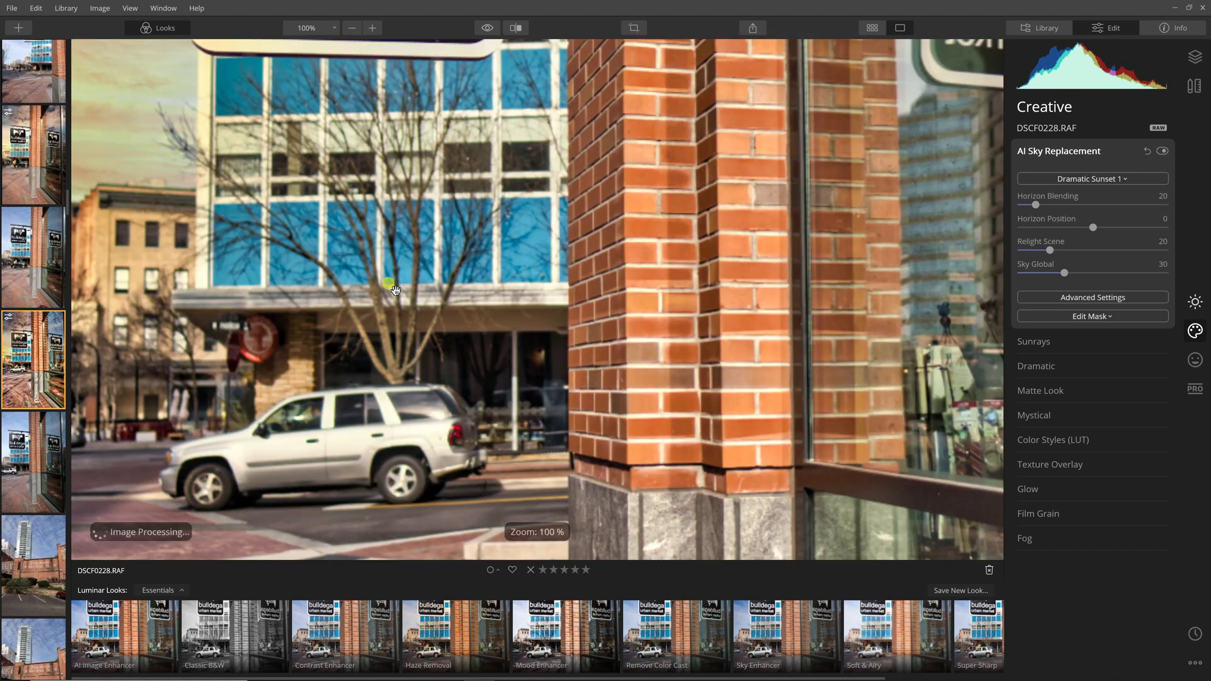
drag(395, 290, 780, 279)
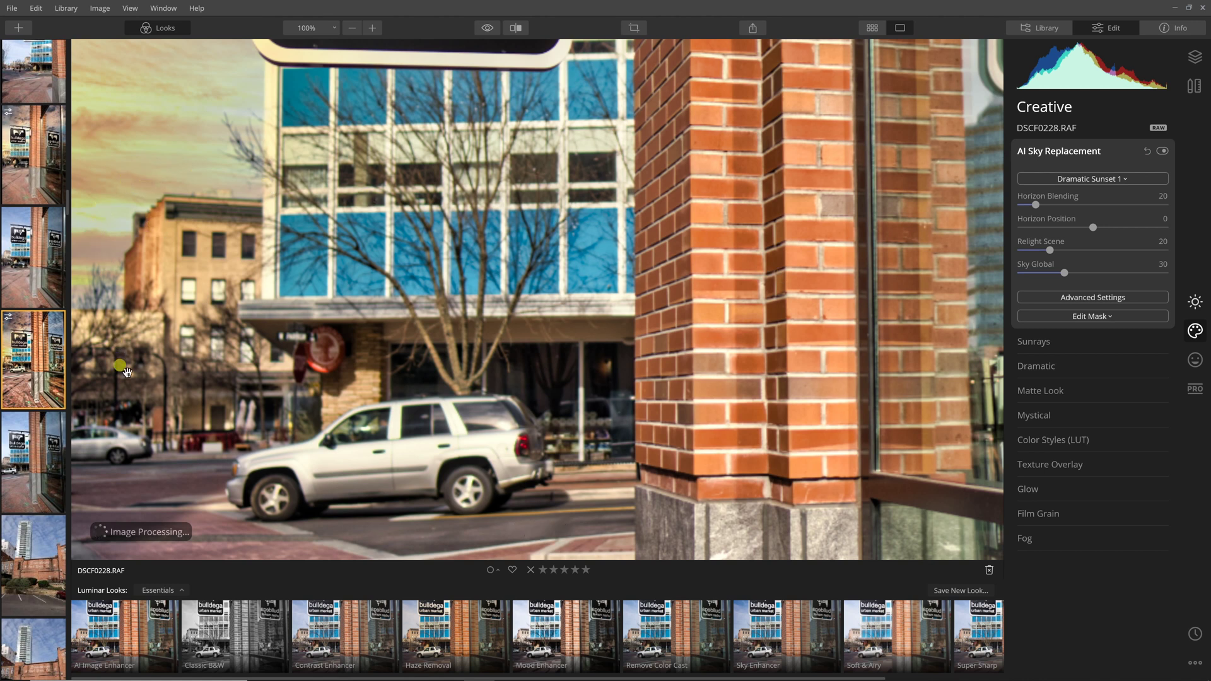
drag(159, 75, 189, 218)
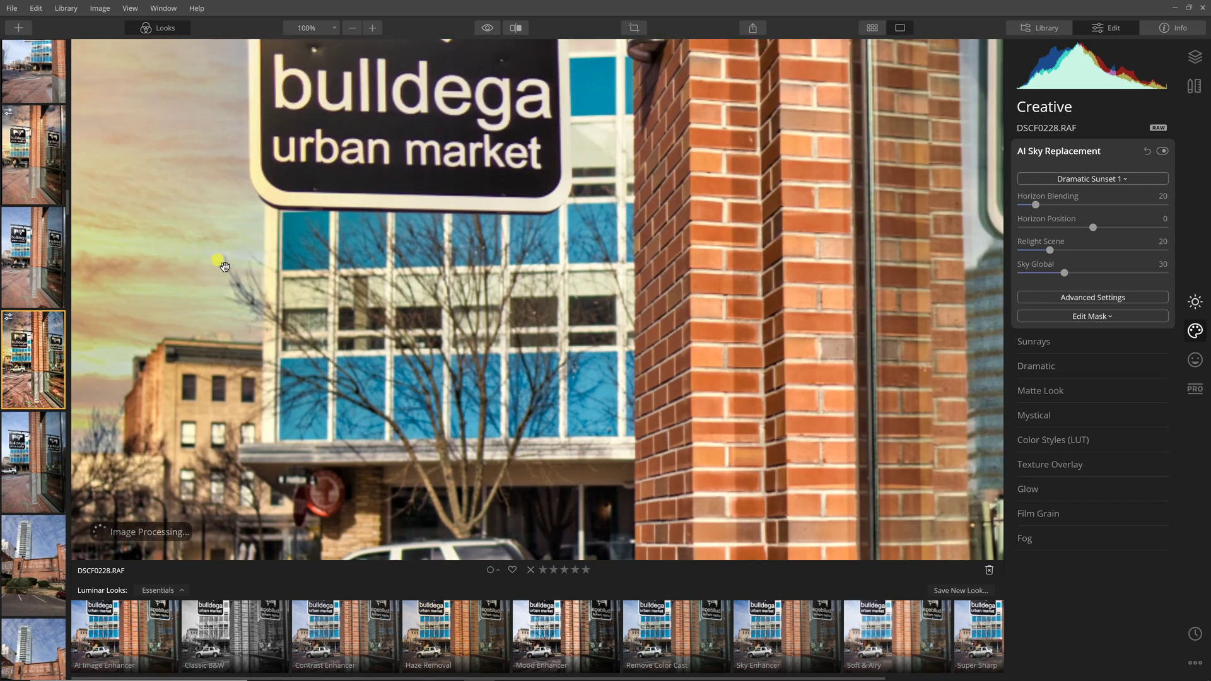
drag(178, 154, 298, 410)
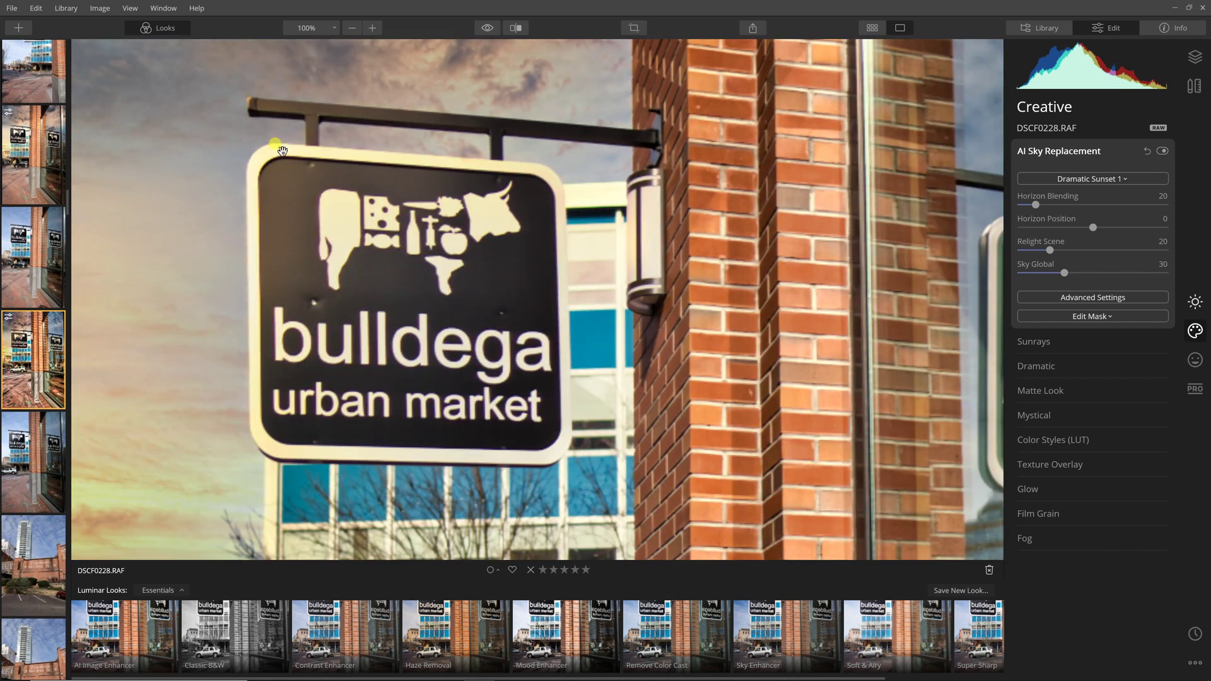
drag(169, 117, 230, 225)
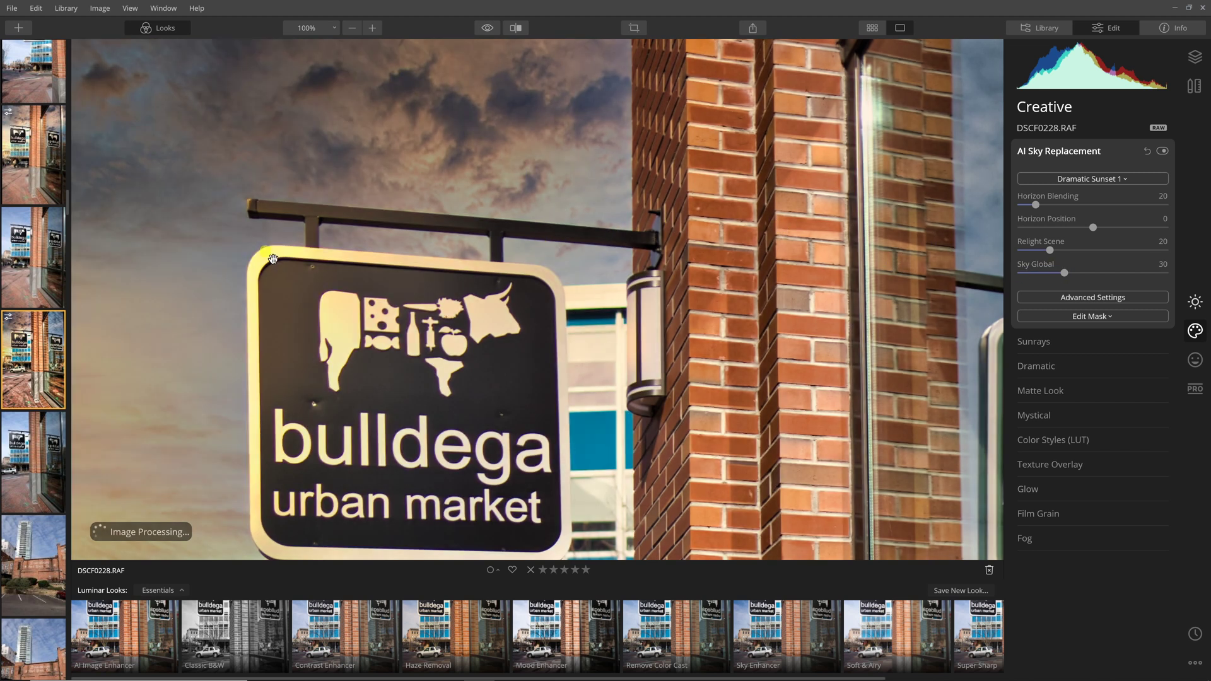
click(196, 252)
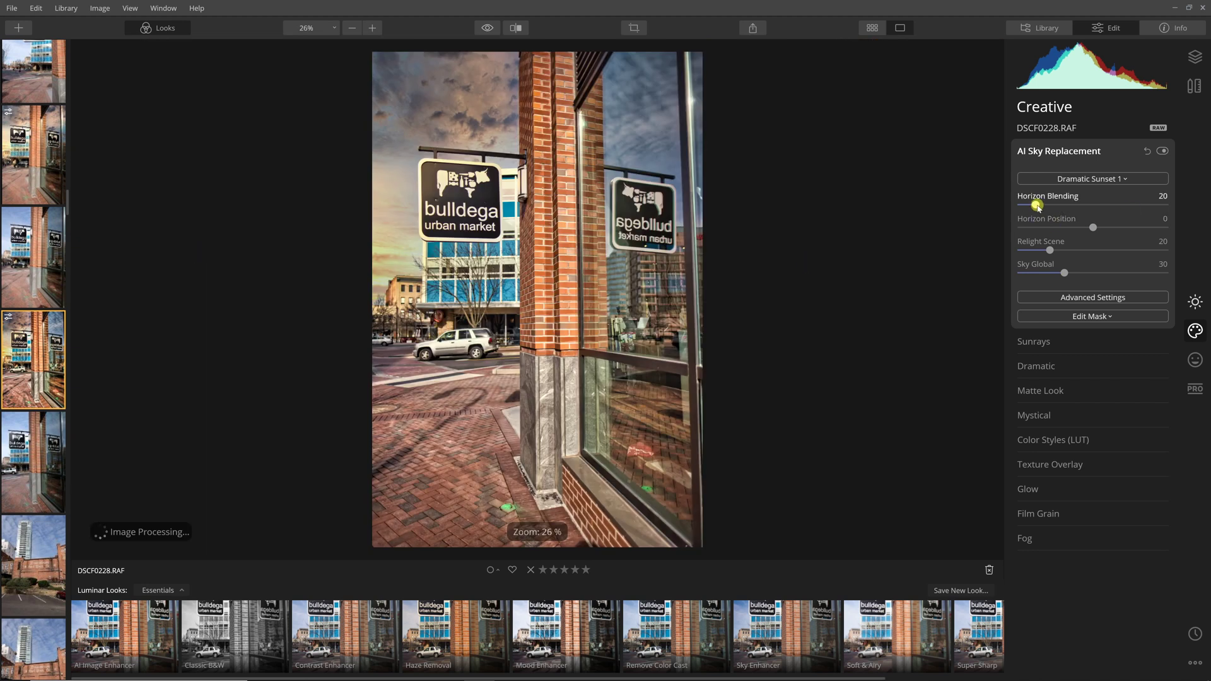
- Set Horizon Blending to 63 and Horizon Position to -18, comparing with the sky toggled off
drag(1038, 207, 1081, 233)
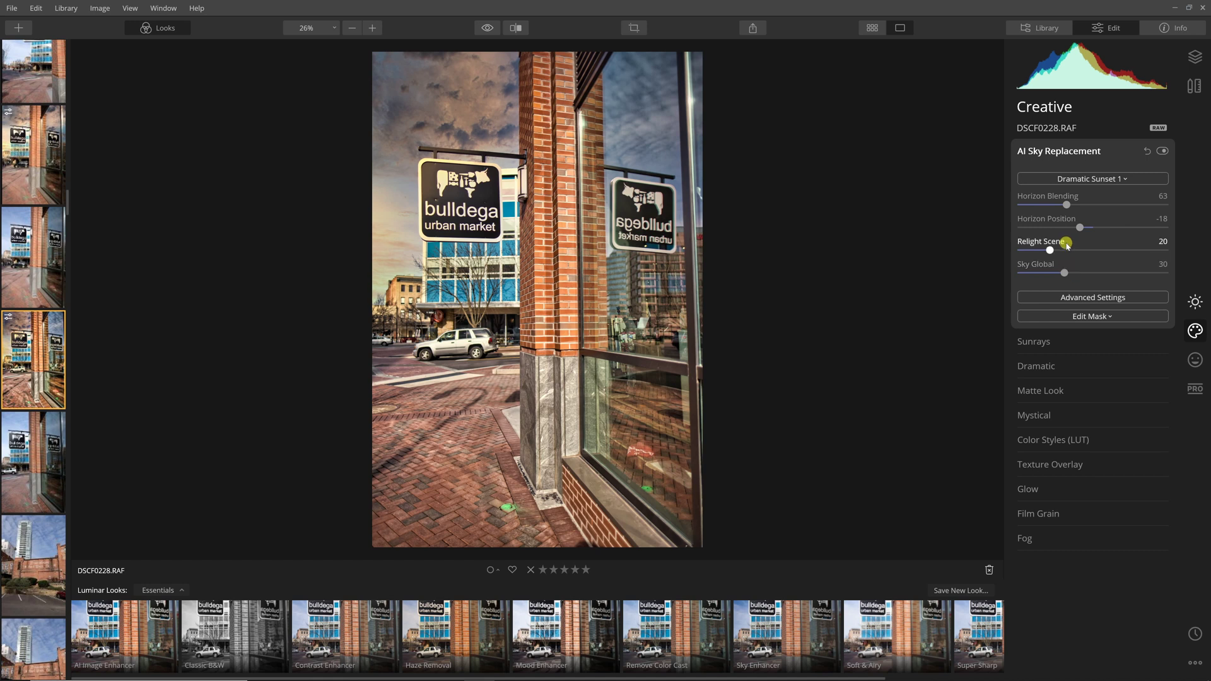
click(1163, 152)
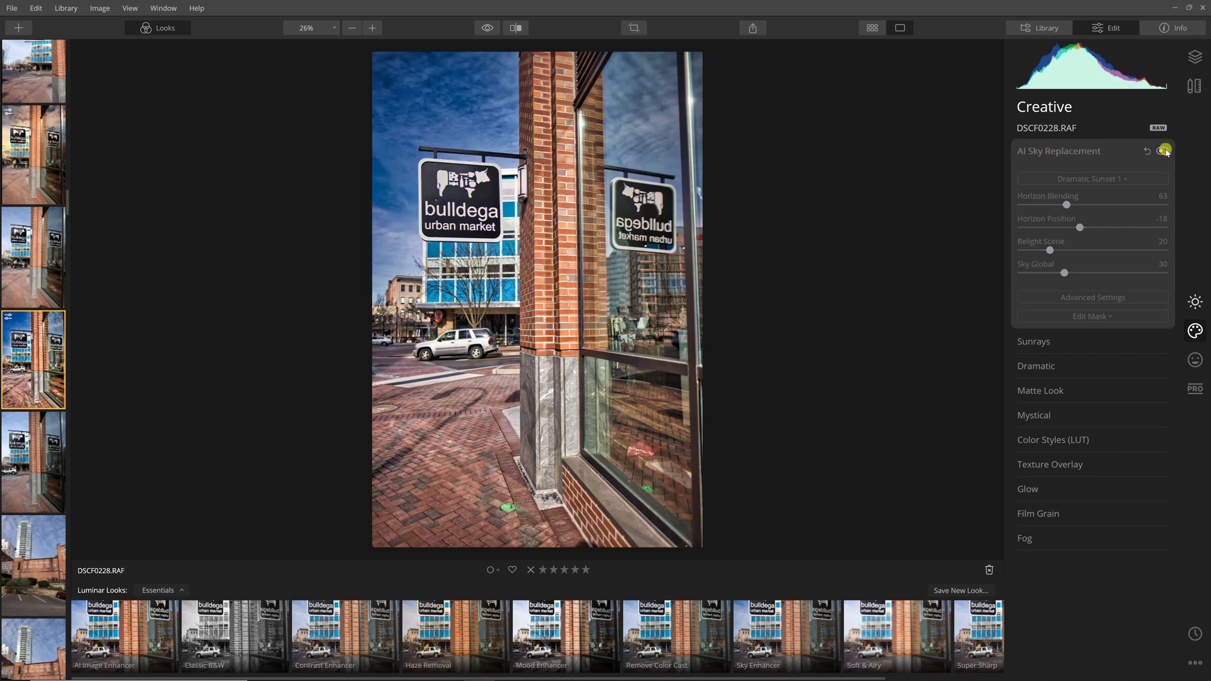
click(1162, 152)
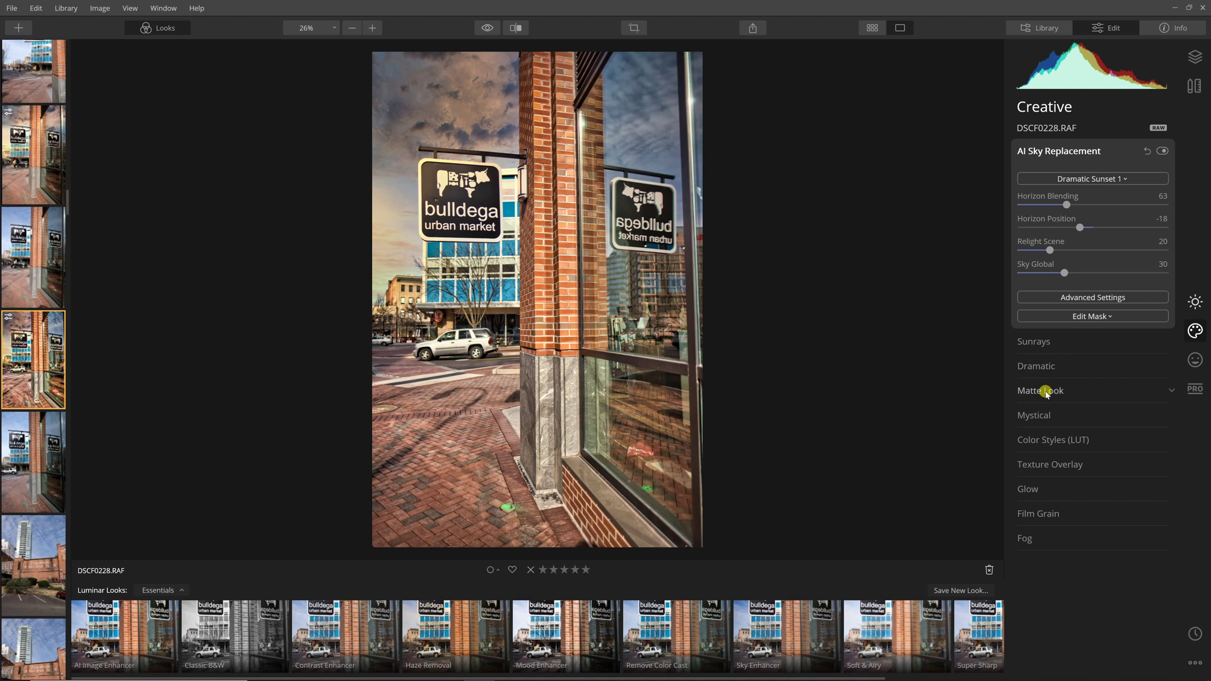
- Expand Matte Look, set Amount to about half, and raise Fade to 100
click(1044, 392)
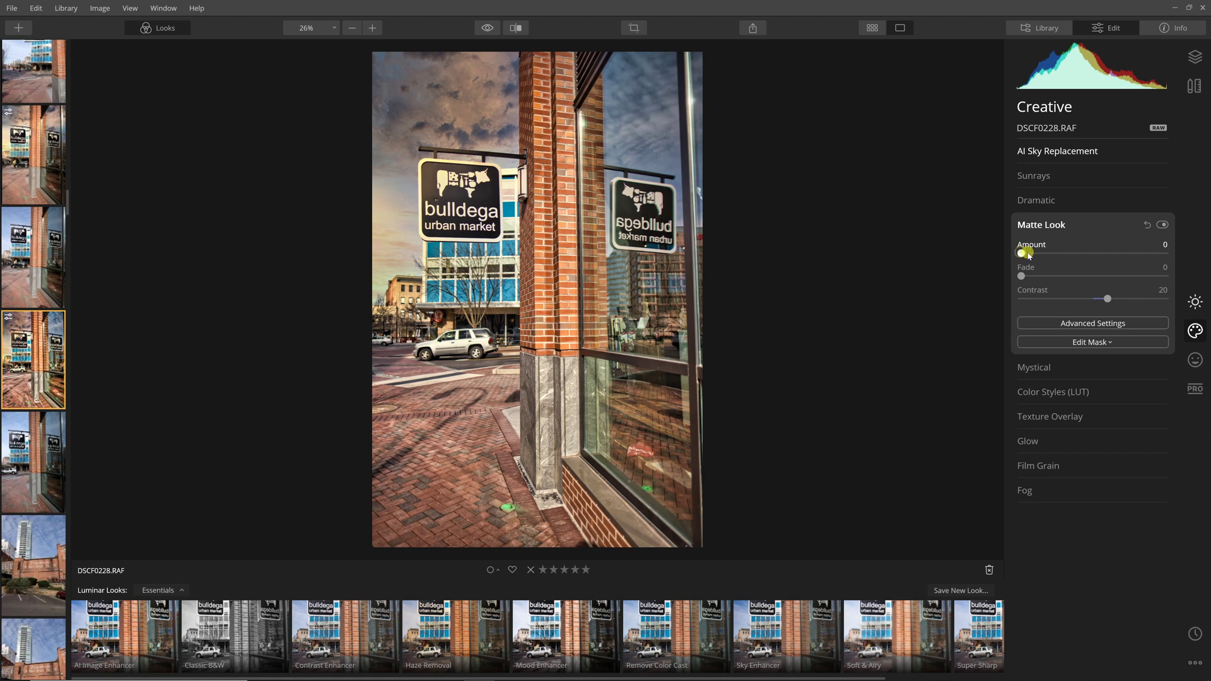
drag(1024, 253, 1172, 259)
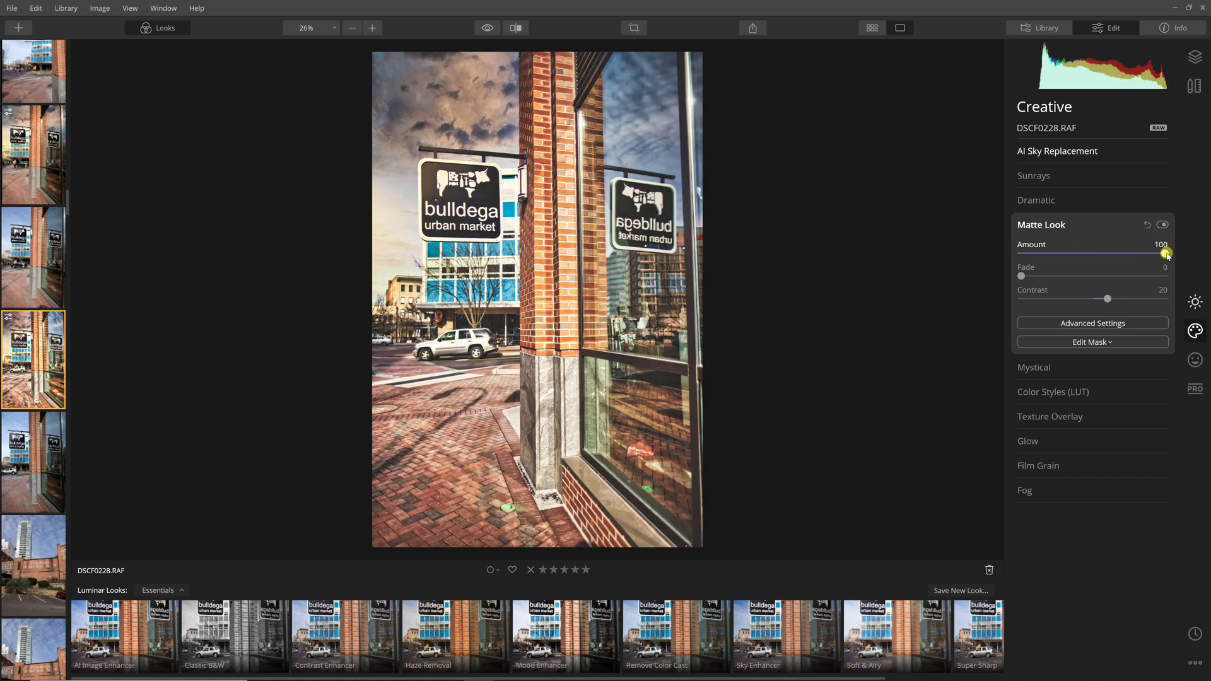
drag(1164, 253, 1101, 255)
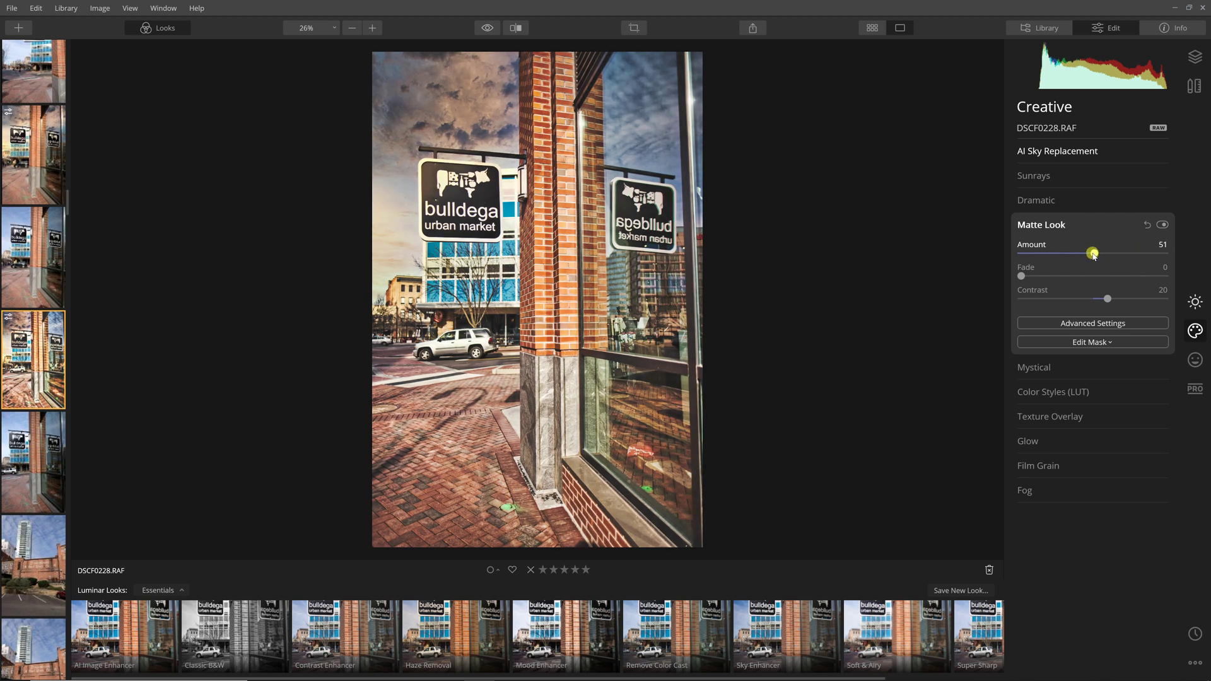
drag(1022, 276, 1206, 271)
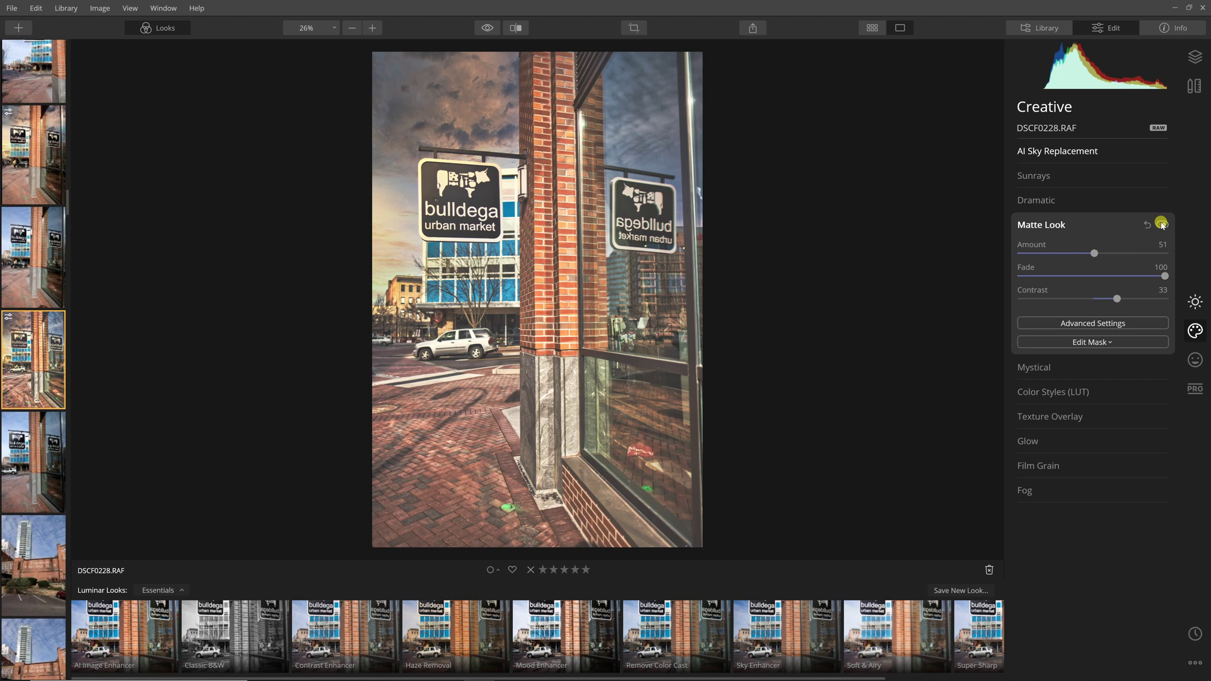
- Toggle Matte Look off and back on to compare, then readjust its Amount
click(1161, 224)
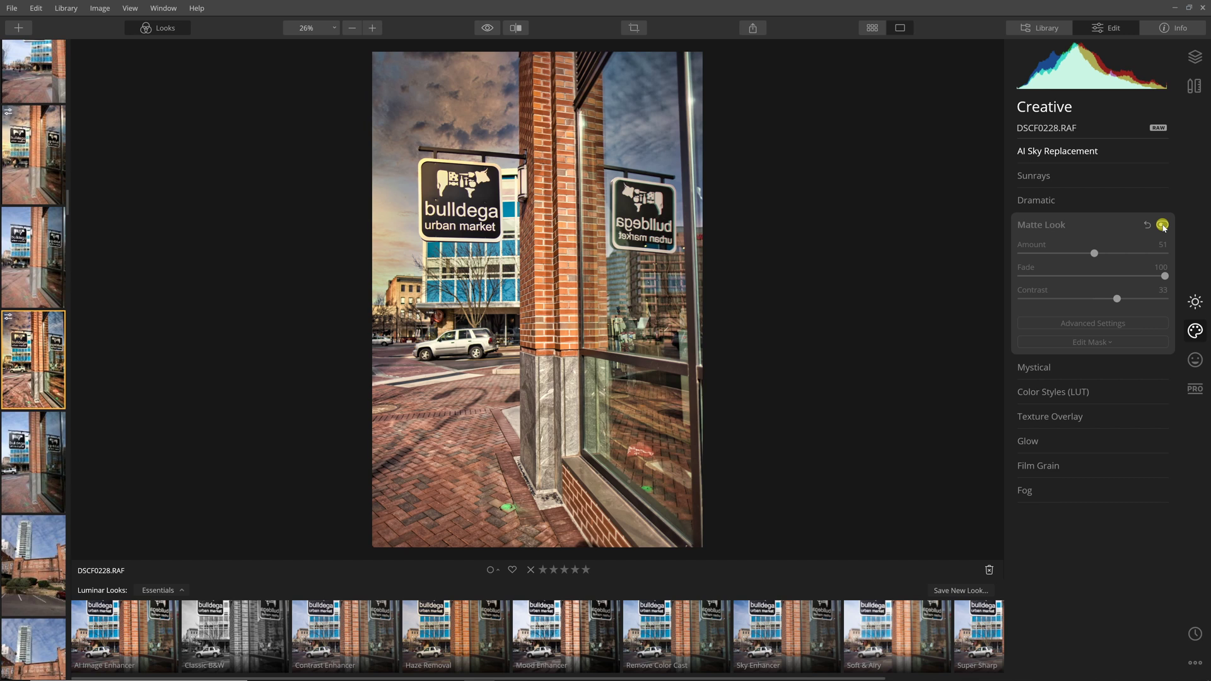
click(1162, 225)
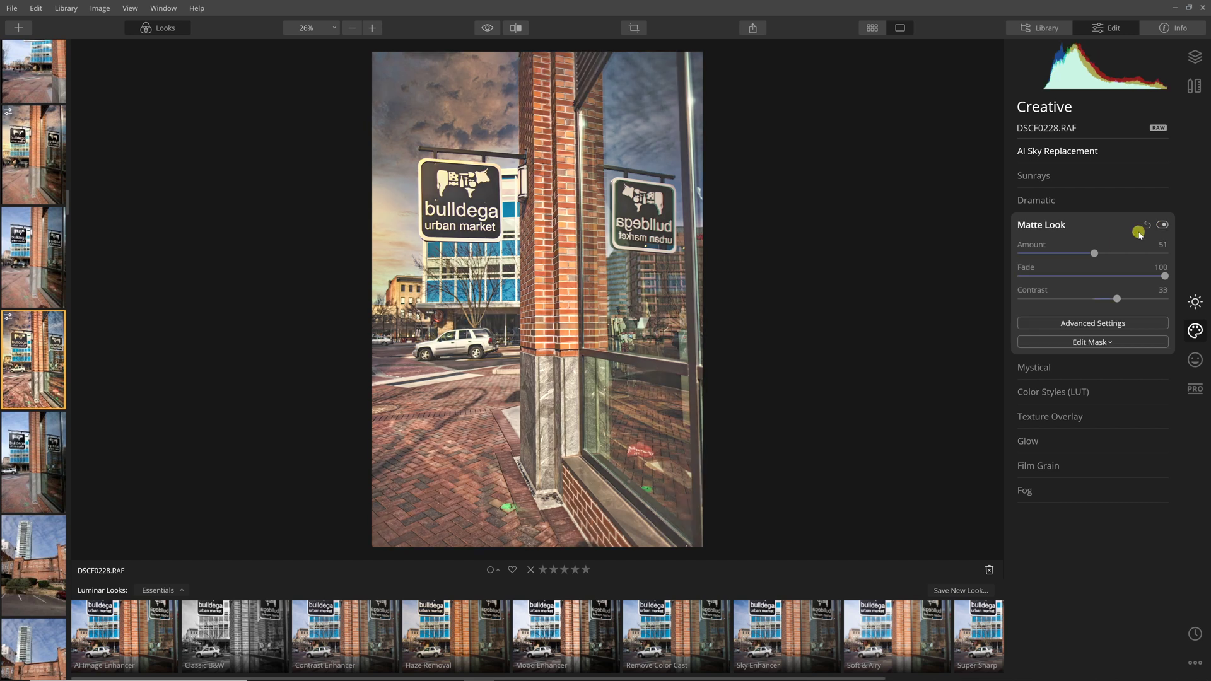
mouse_move(1095, 253)
mouse_down()
mouse_move(1195, 258)
mouse_move(981, 289)
mouse_move(1068, 263)
mouse_move(1091, 268)
mouse_up()
- Browse the Portrait and Professional tools, then review the edit History list
click(1194, 359)
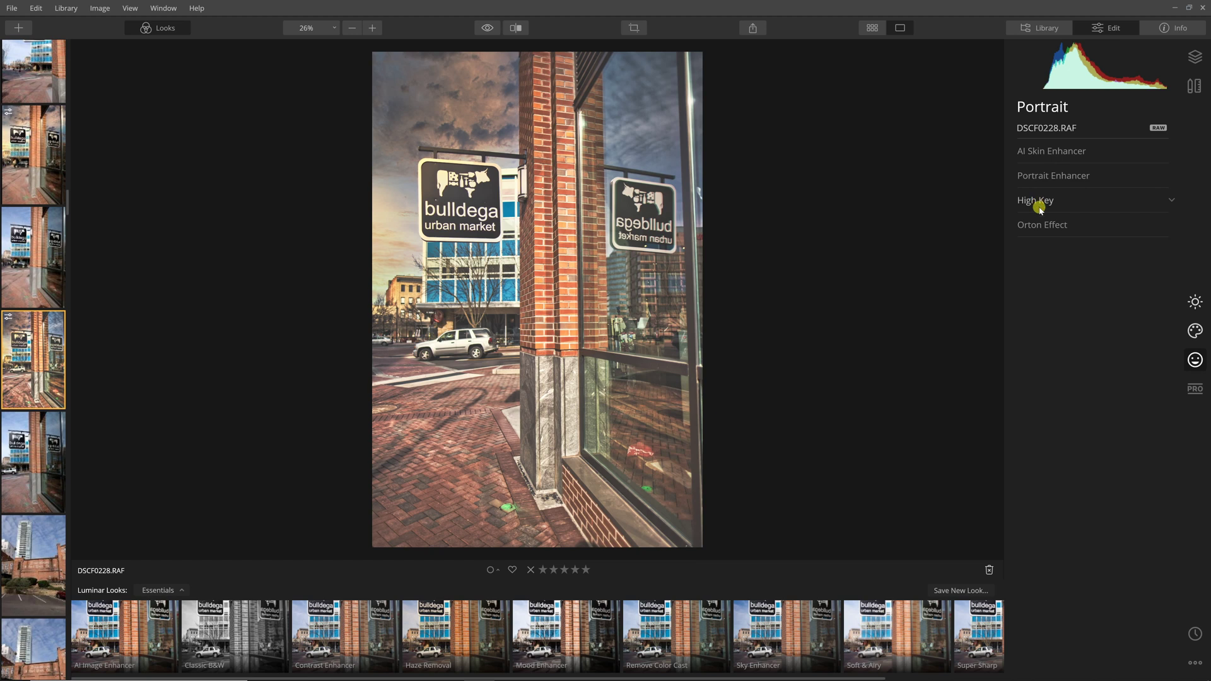
click(1194, 389)
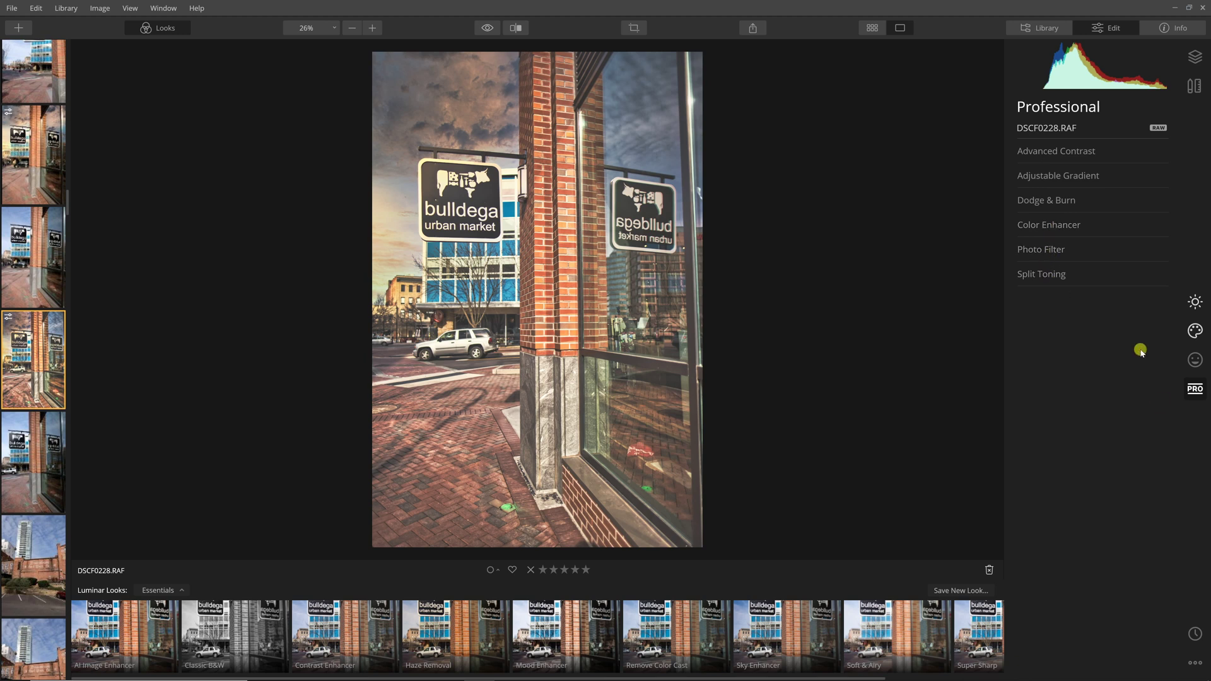
click(1195, 634)
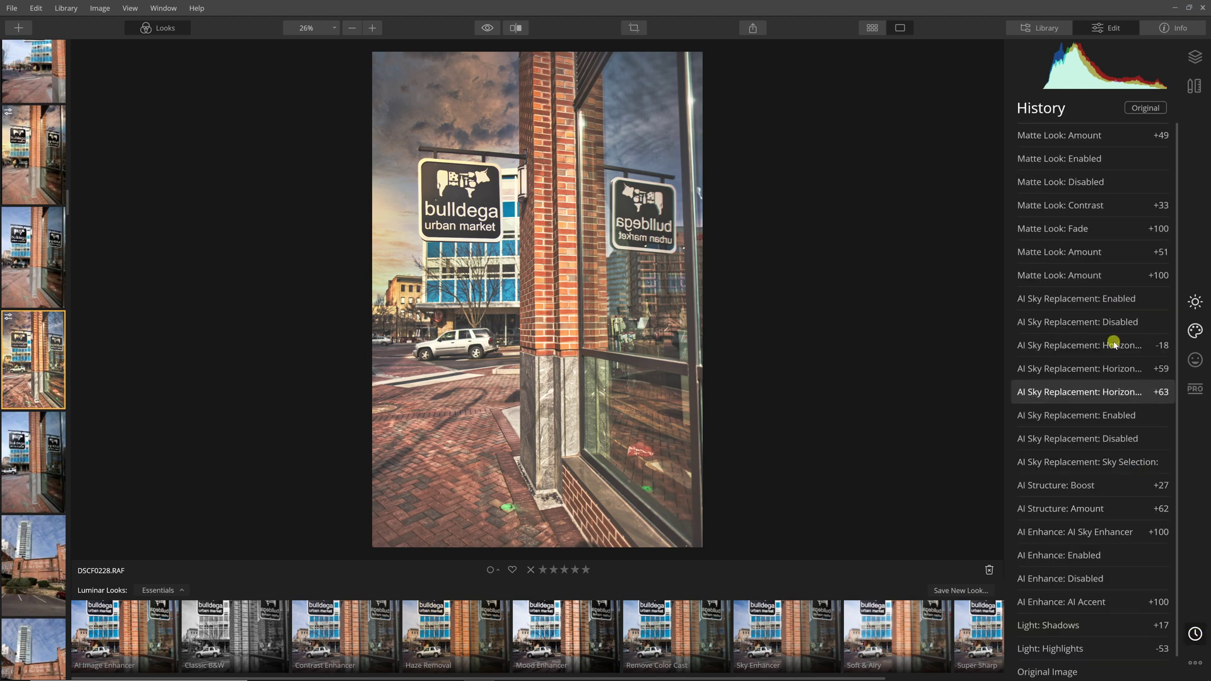
scroll(1104, 309, down, 1)
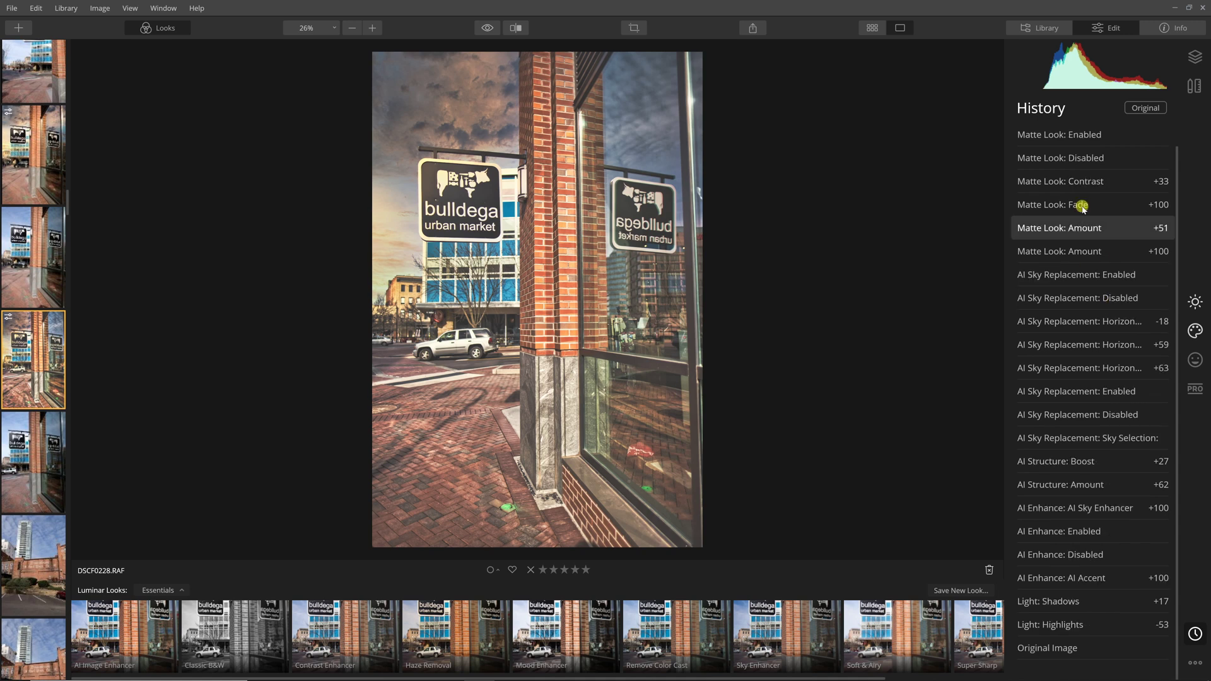
- Show the ••• reset/copy adjustment options, then bring up the Canvas Crop & Rotate tools
click(1194, 662)
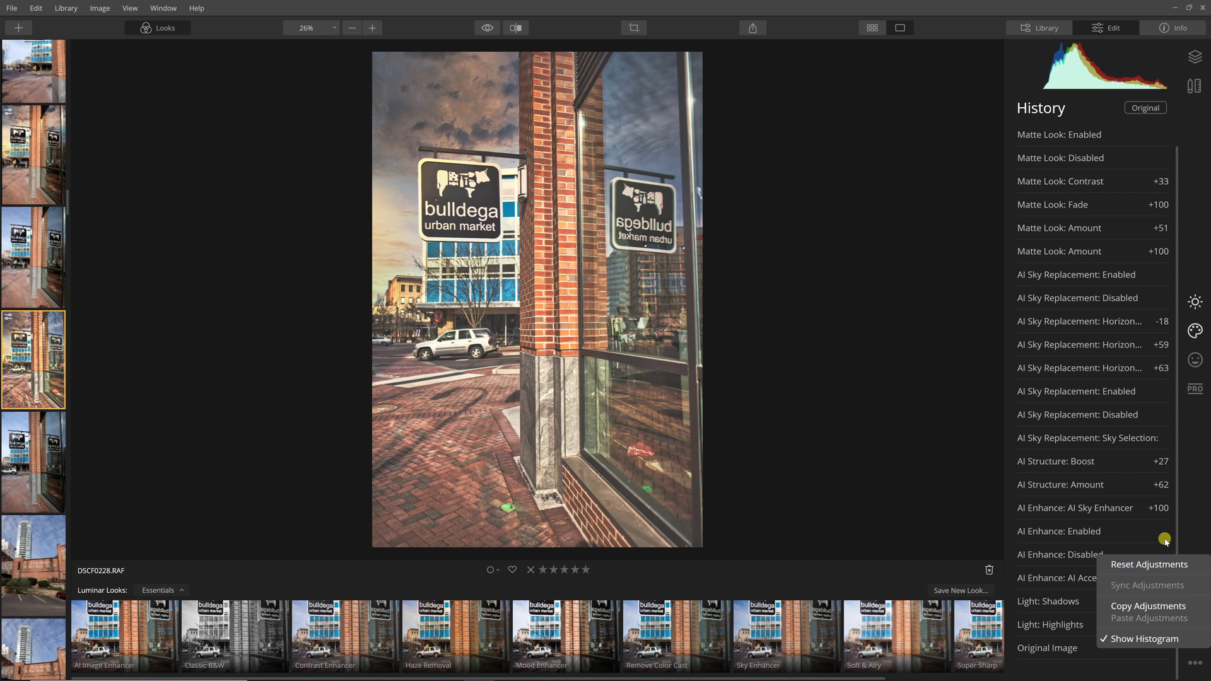
click(1195, 86)
click(1101, 152)
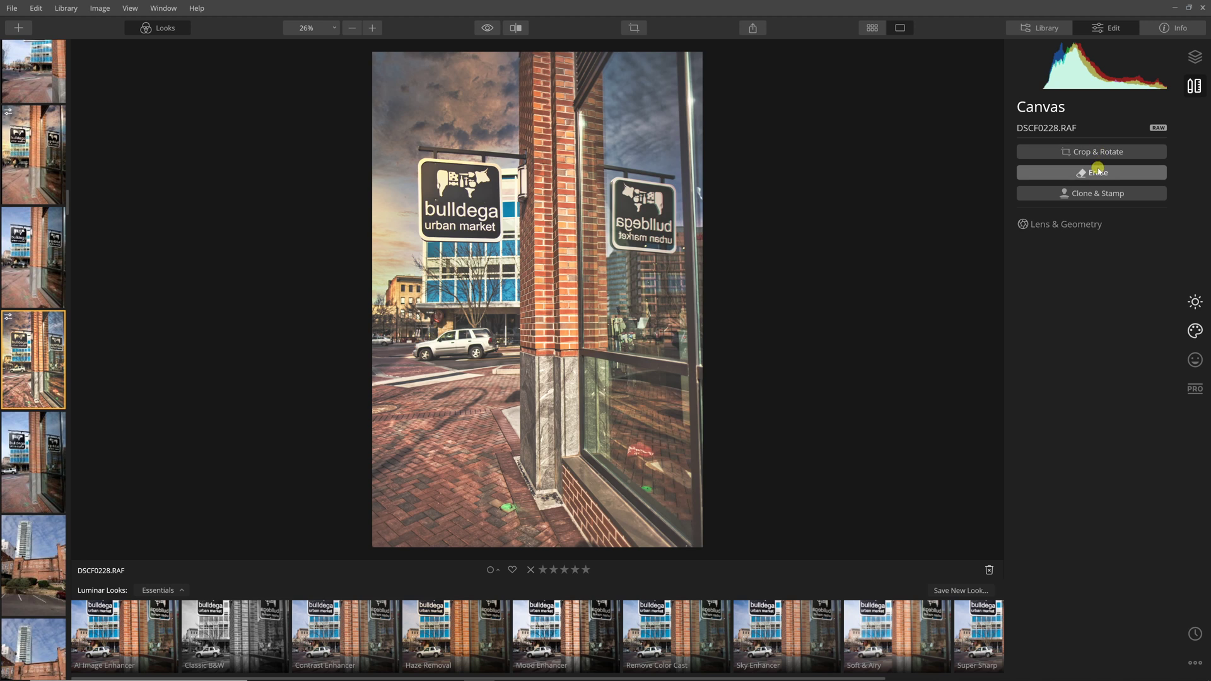
- Show the Layers panel and drag Adjustments Amount to compare with the unedited photo
click(1195, 56)
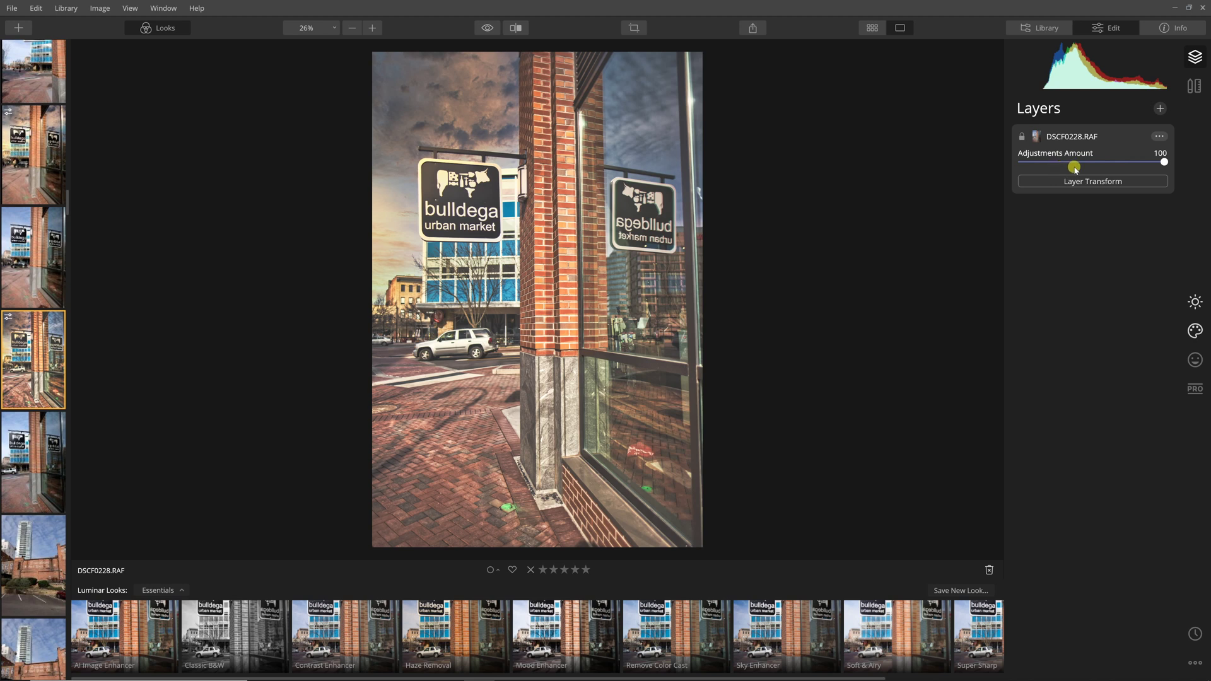
mouse_move(1164, 163)
mouse_down()
mouse_move(1008, 181)
mouse_move(1069, 172)
mouse_move(1186, 186)
mouse_move(1172, 185)
mouse_up()
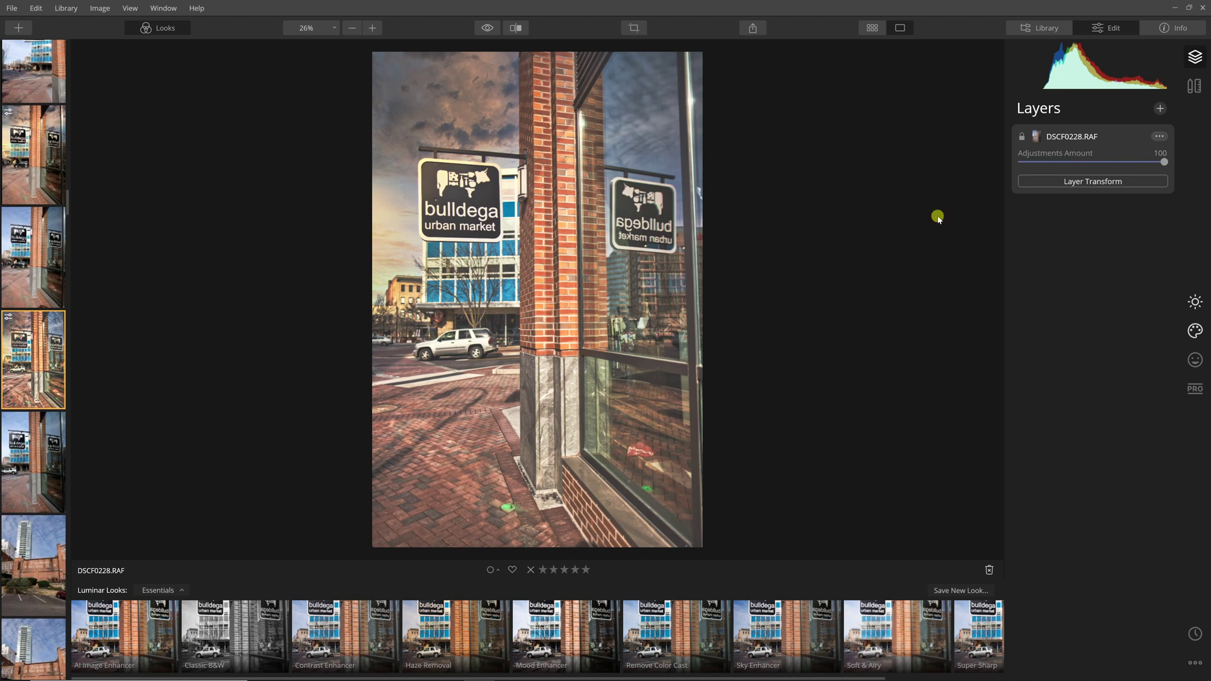
- Apply the Classic B&W look at Amount 100, then show the Creative tools
click(229, 639)
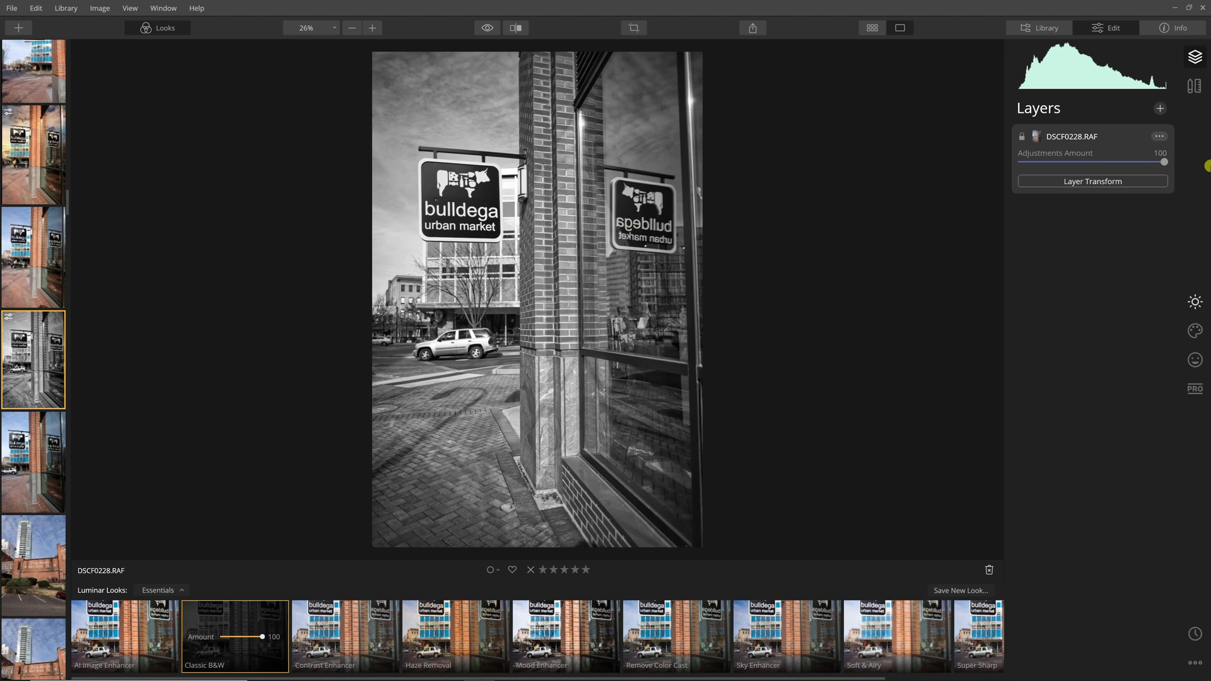
click(1202, 334)
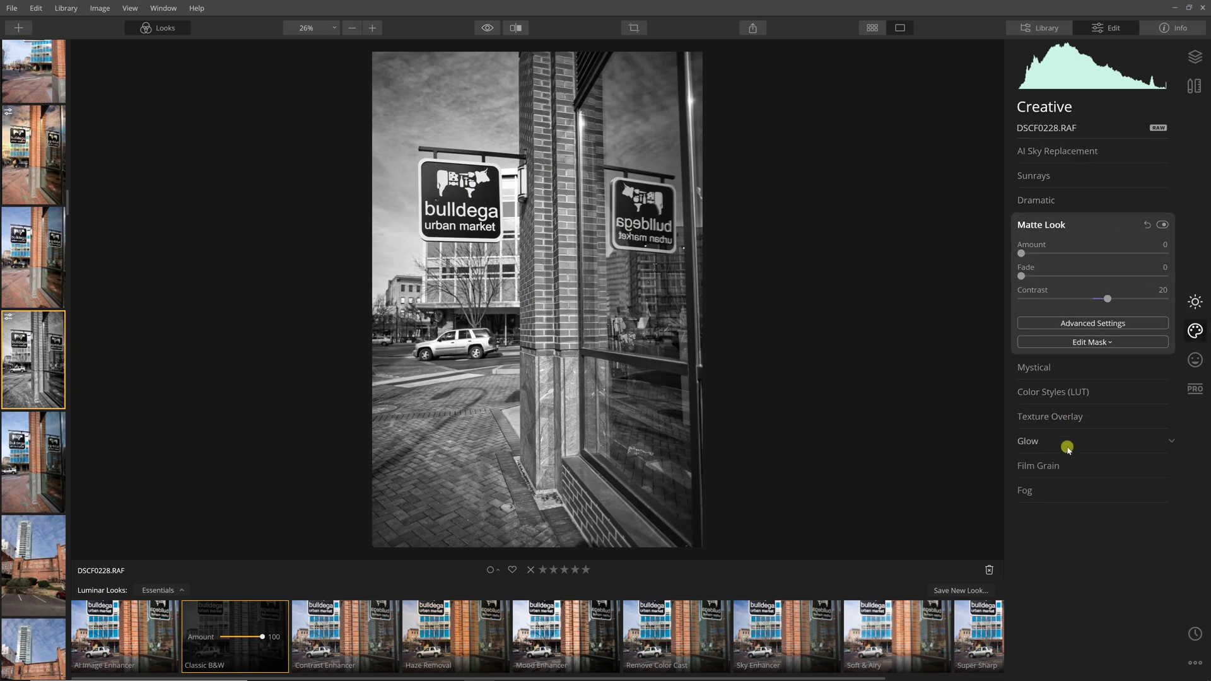
- In the Professional tools, expand Advanced Contrast and then Dodge & Burn
click(1195, 388)
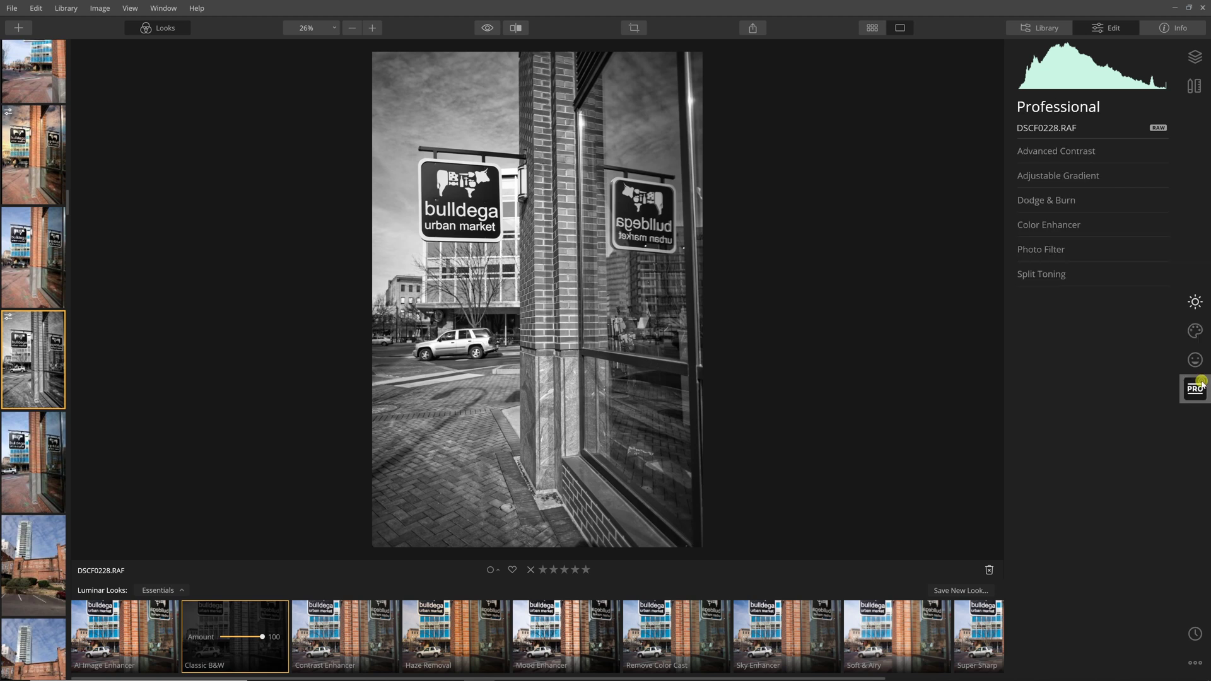
click(1077, 152)
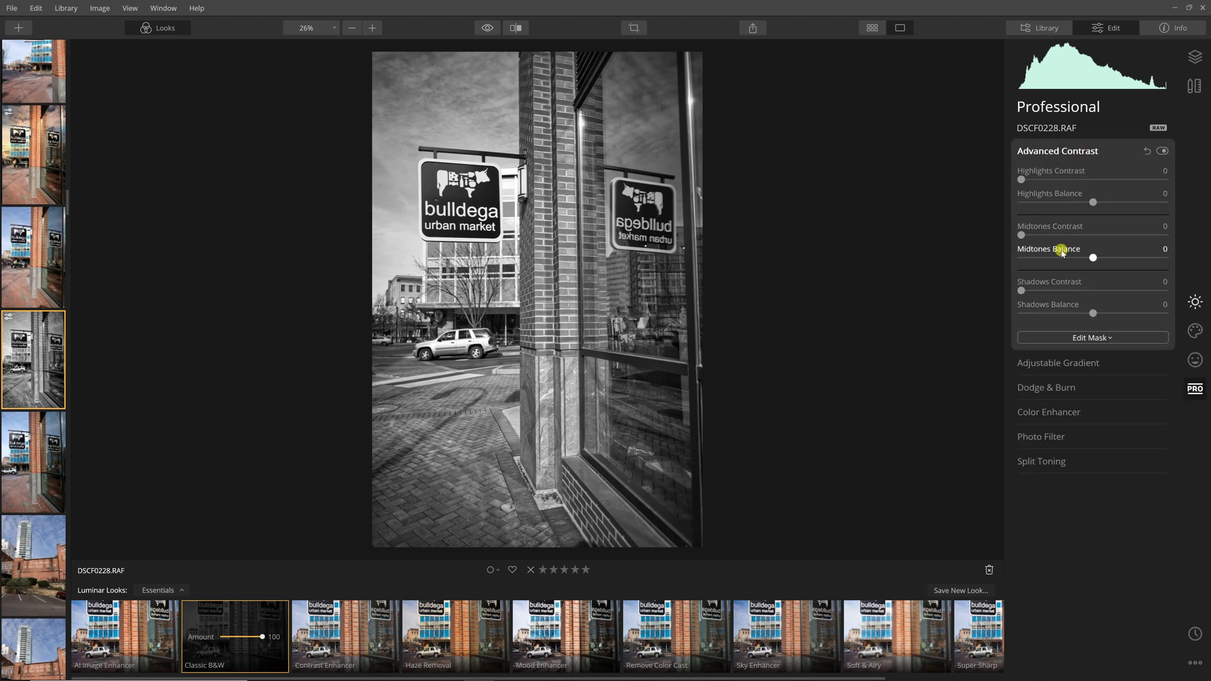
click(1063, 388)
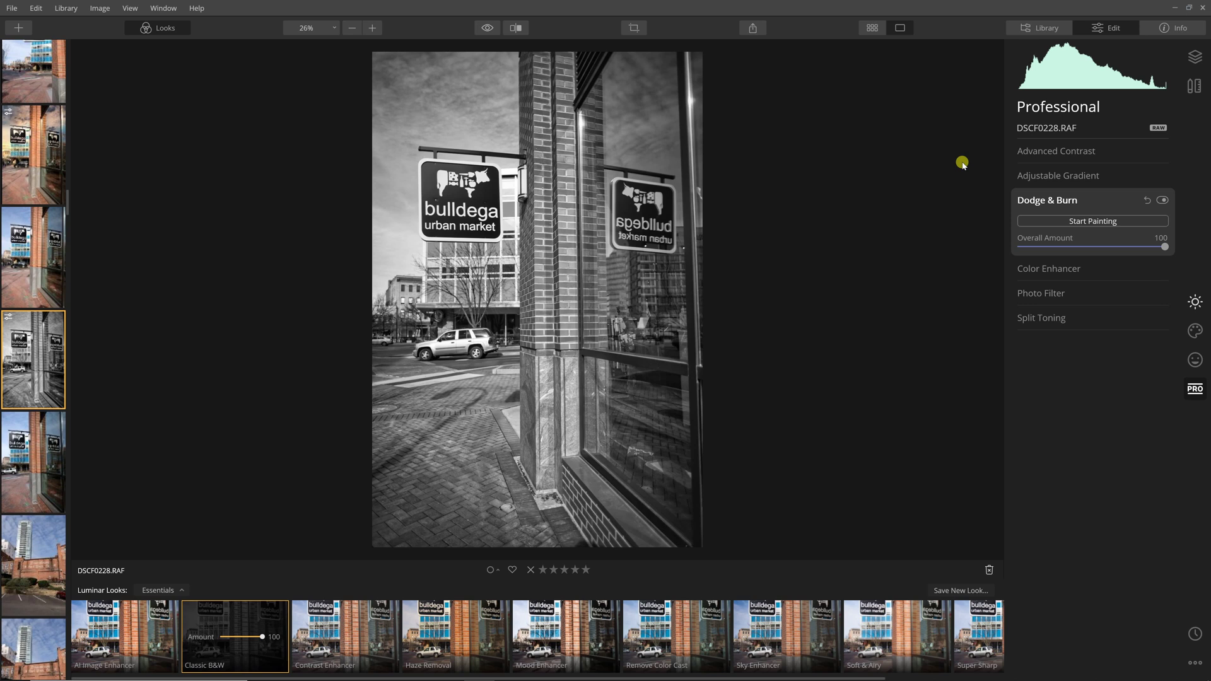
- Zoom the bulldega sign to 100% and pan it into view, dismissing the Start menu
click(464, 209)
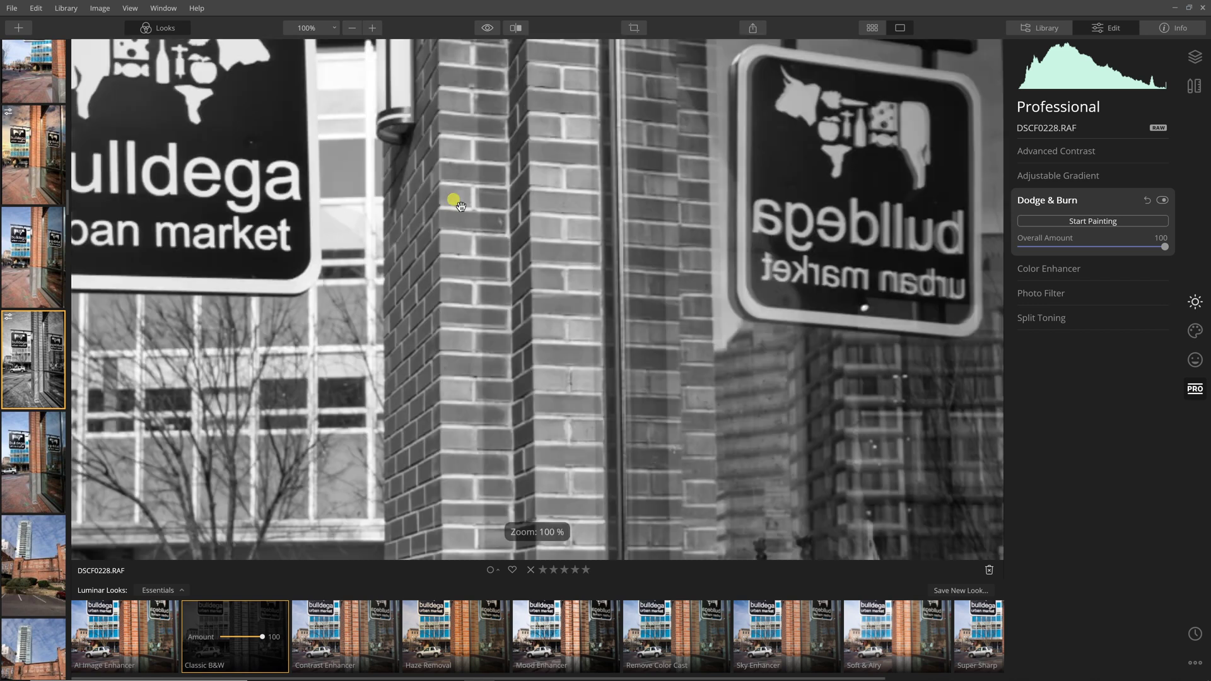
drag(555, 275, 912, 324)
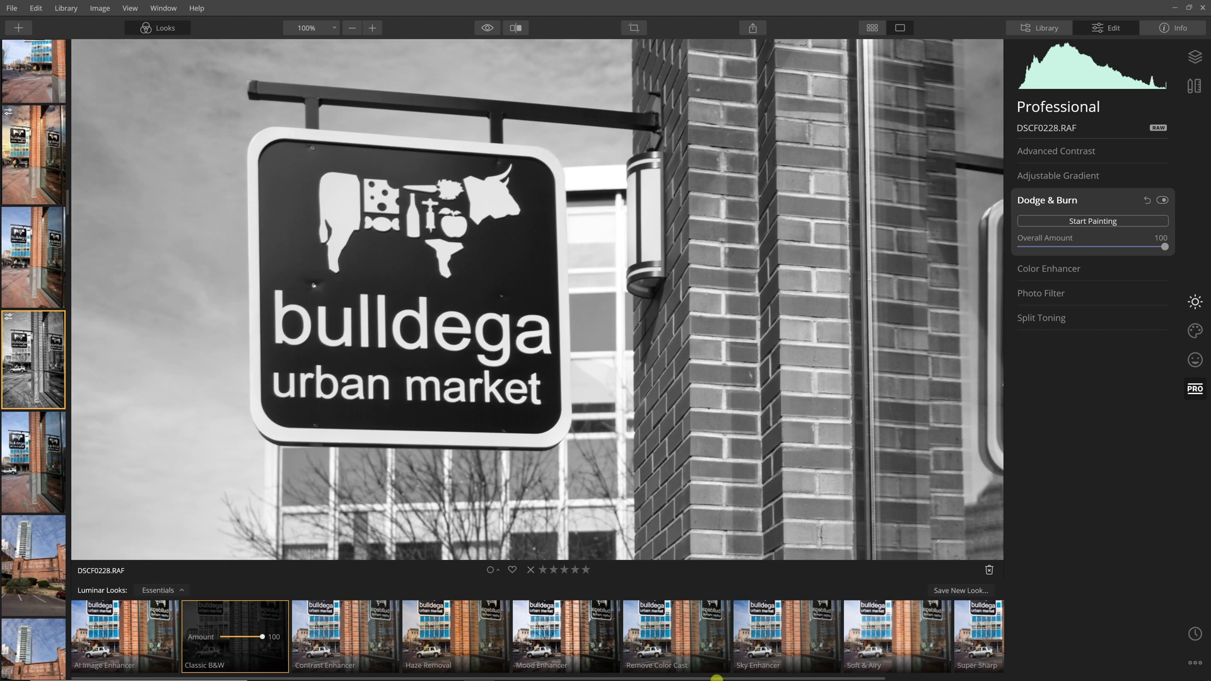
key(super)
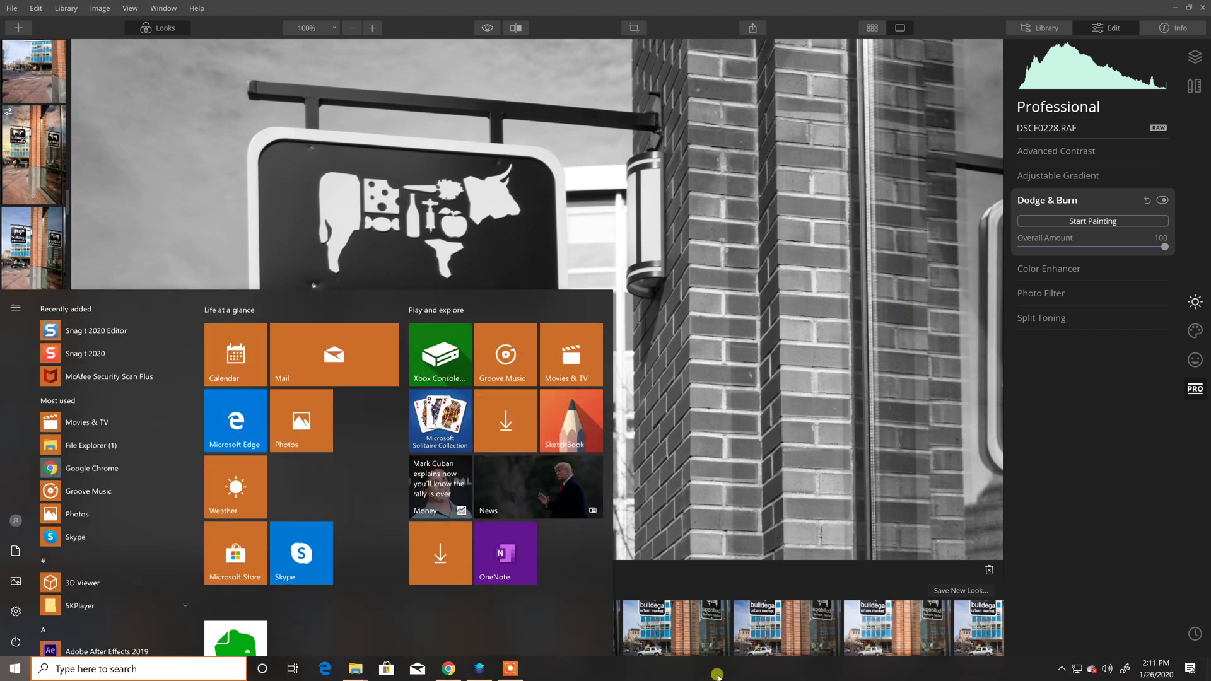
click(508, 669)
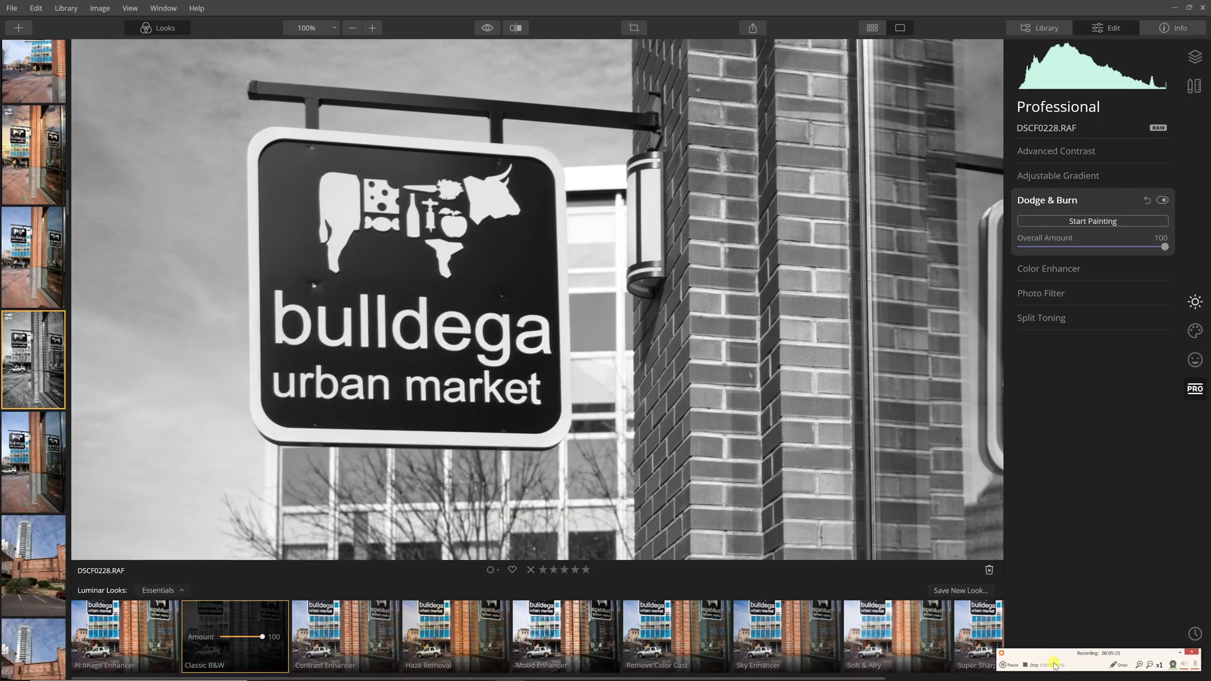